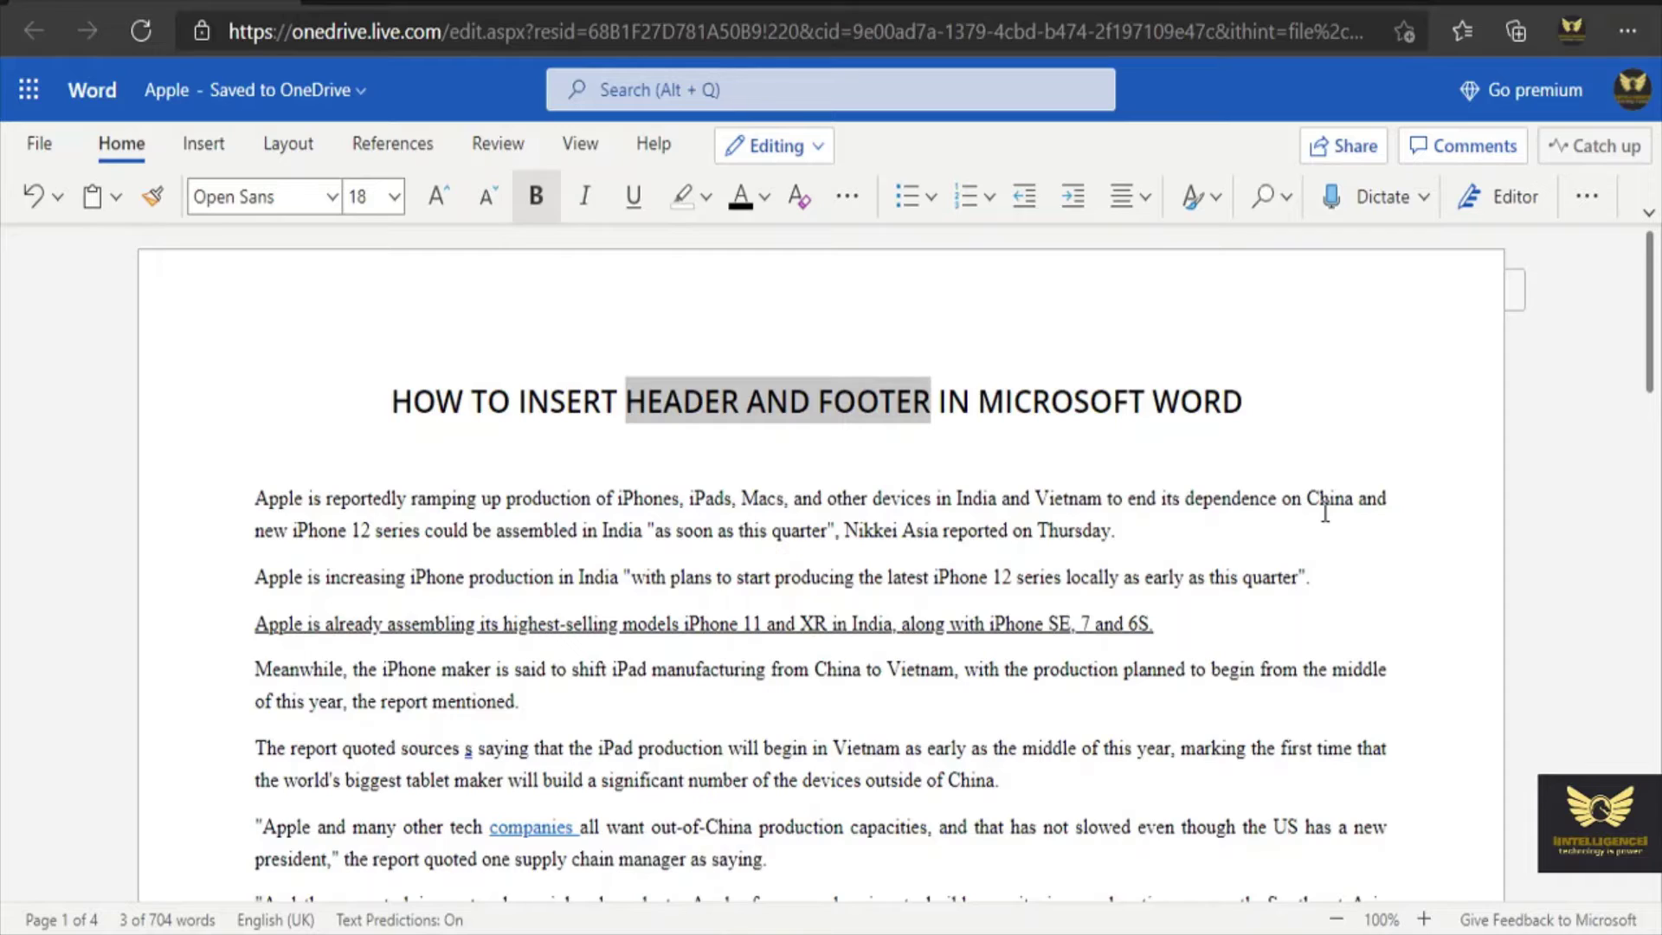
- Add a header to the document with the text "iINTELLIGENCEi" in its left section
scroll(1333, 508, "down", 1)
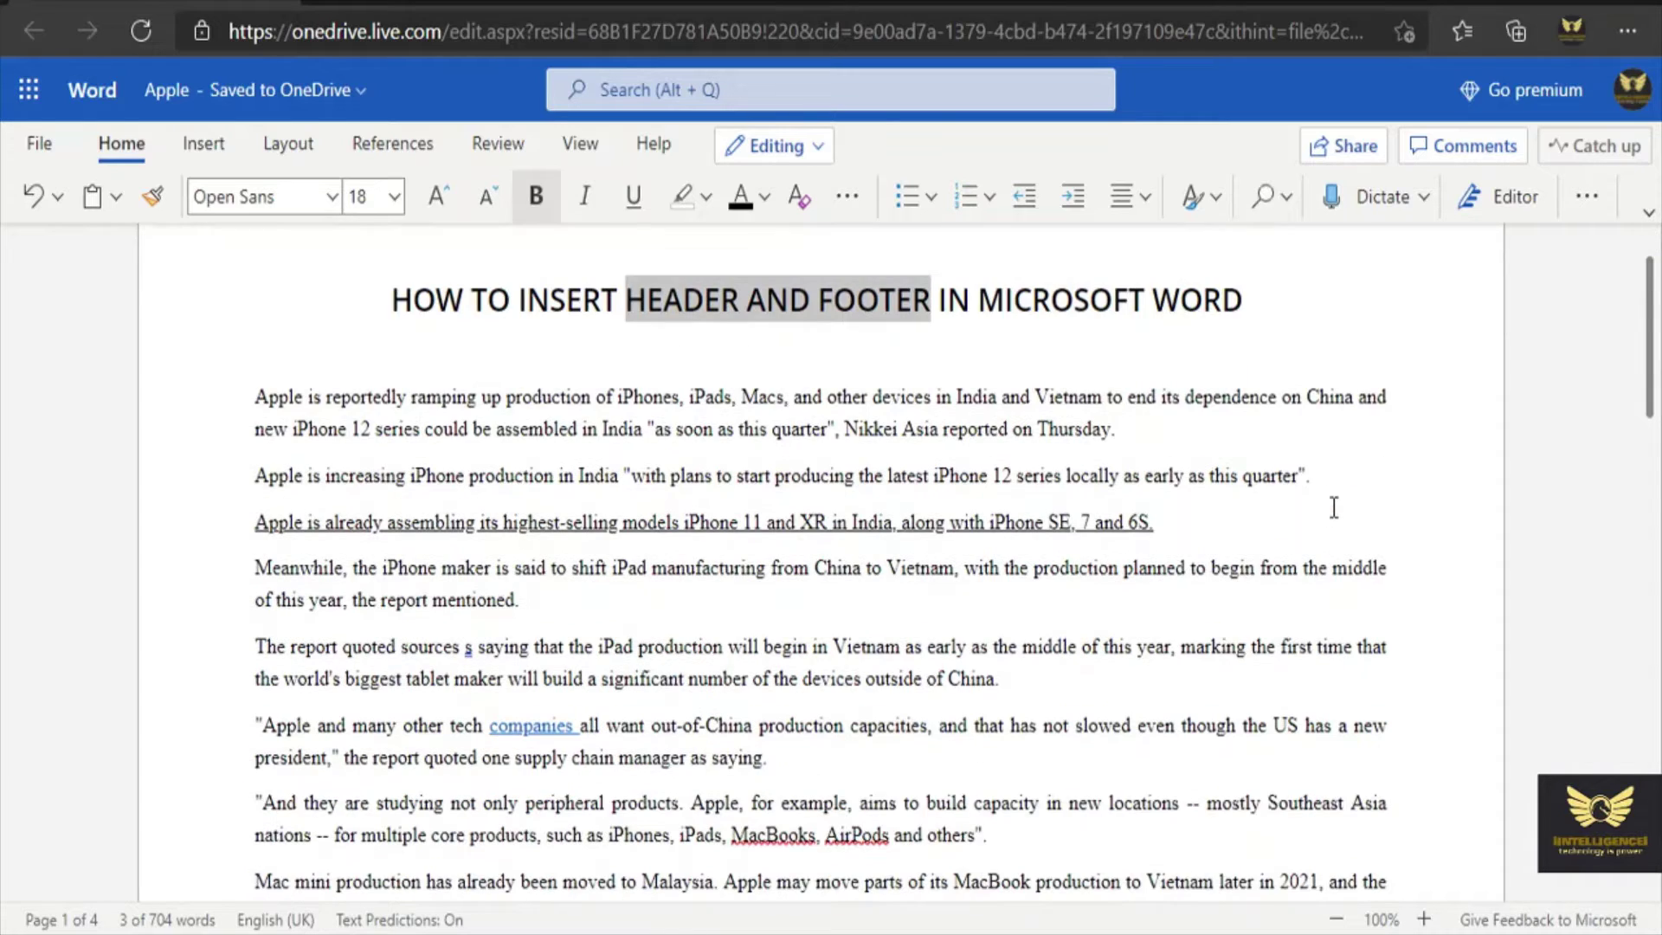
scroll(1333, 509, "down", 6)
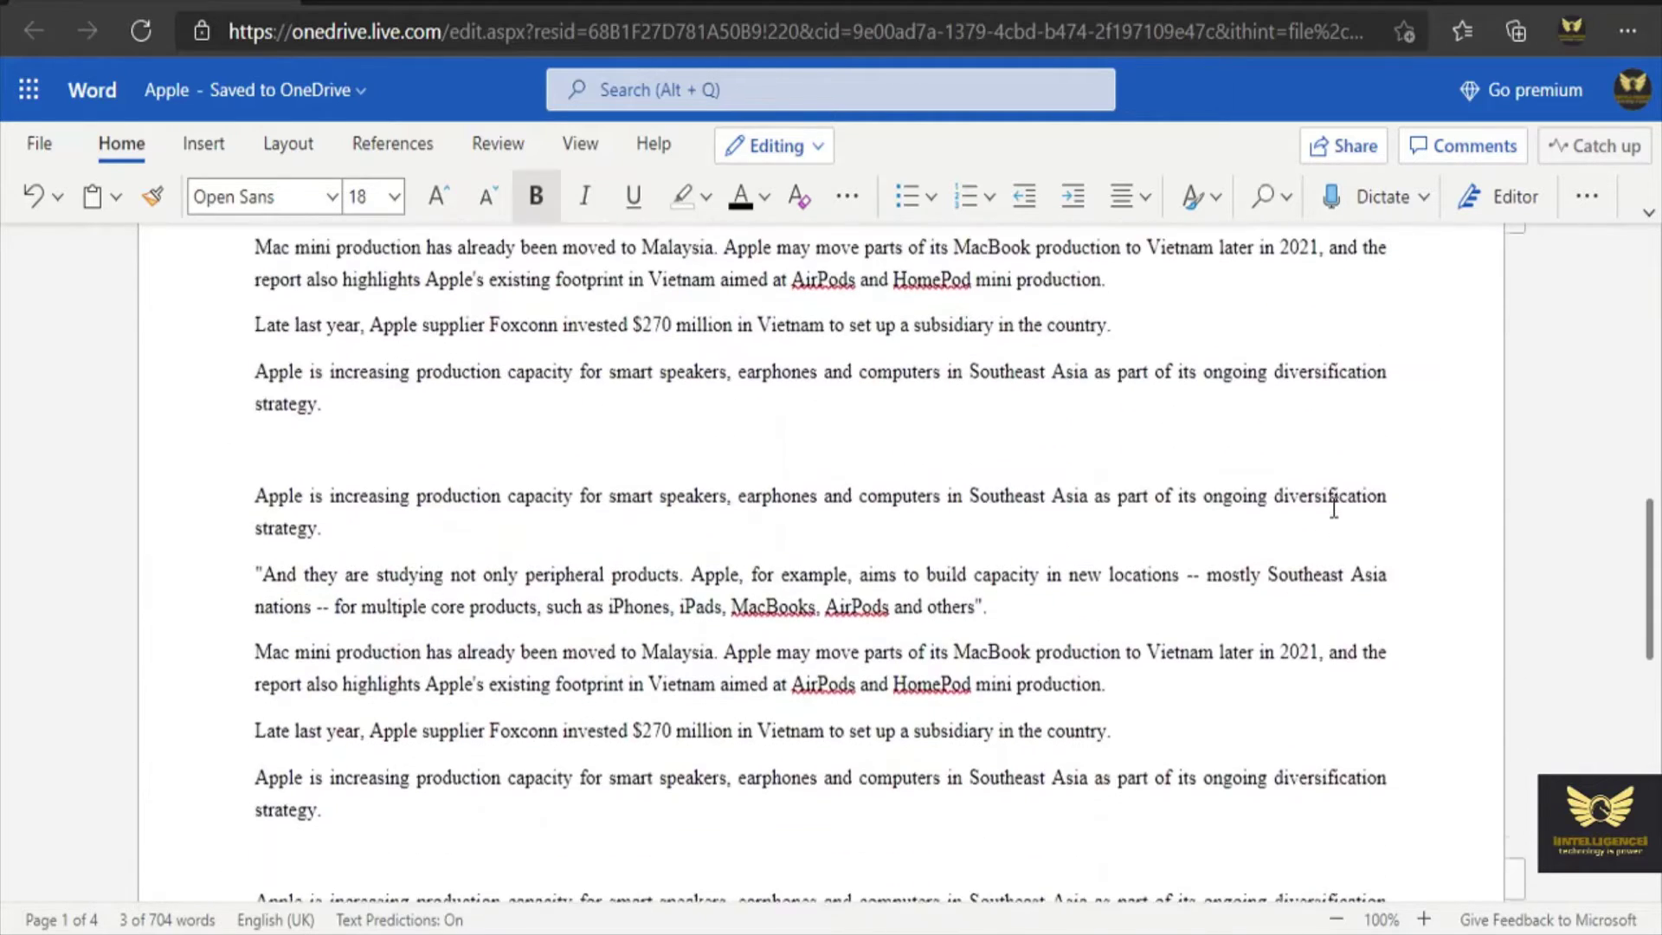
scroll(1333, 509, "up", 7)
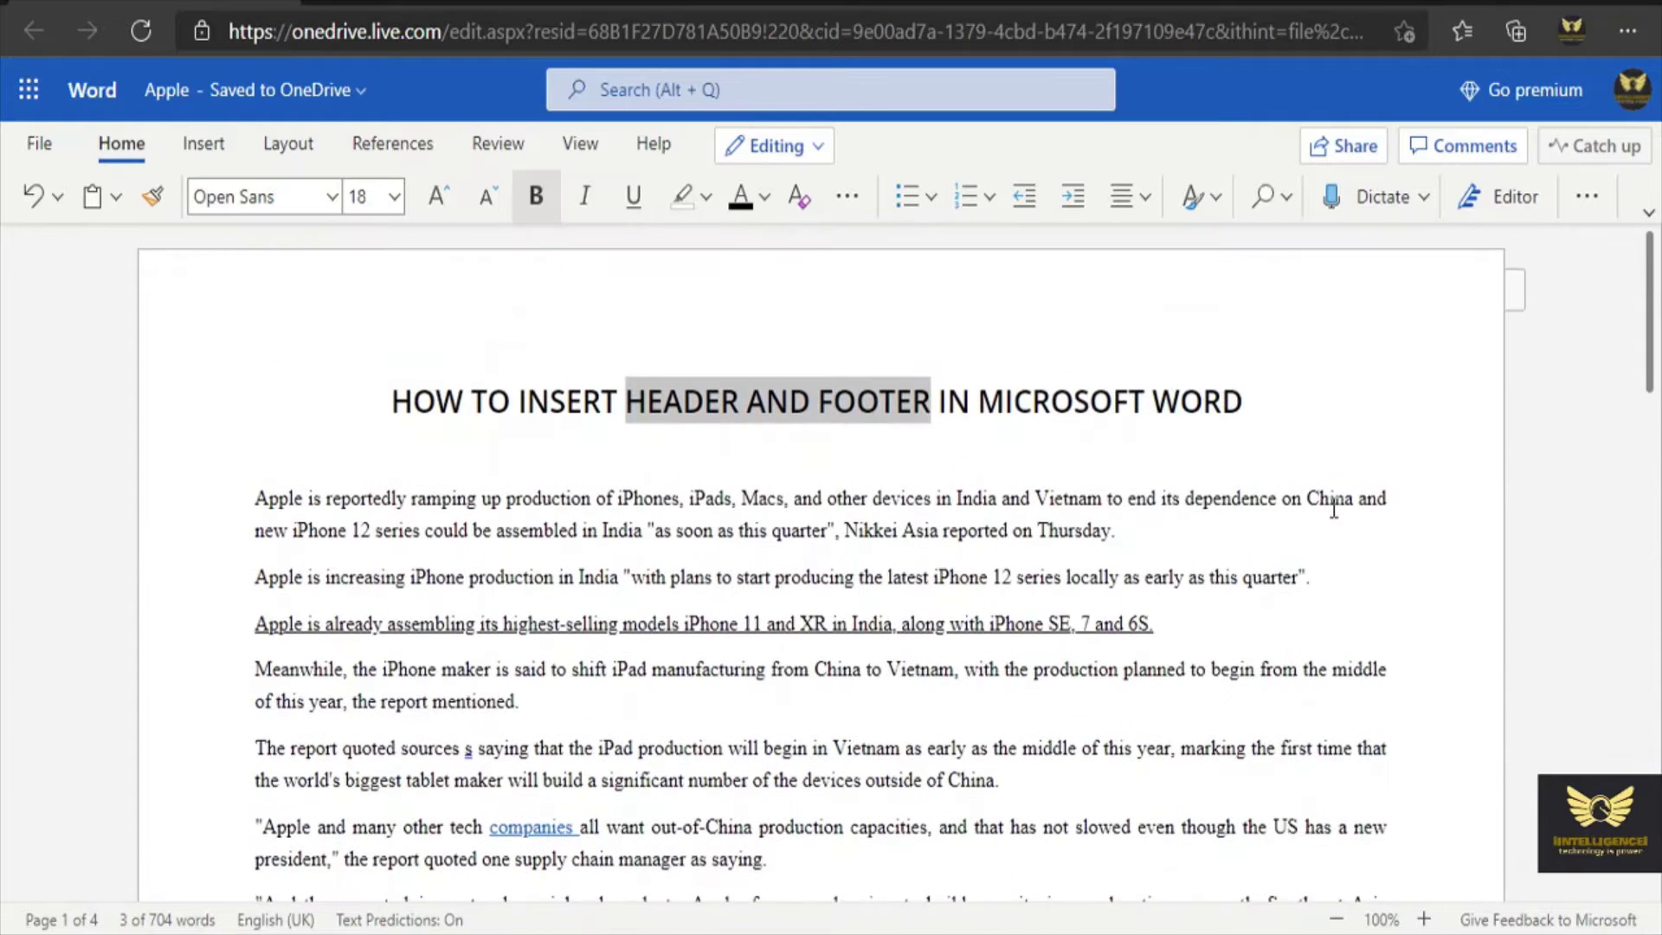
left_click(641, 314)
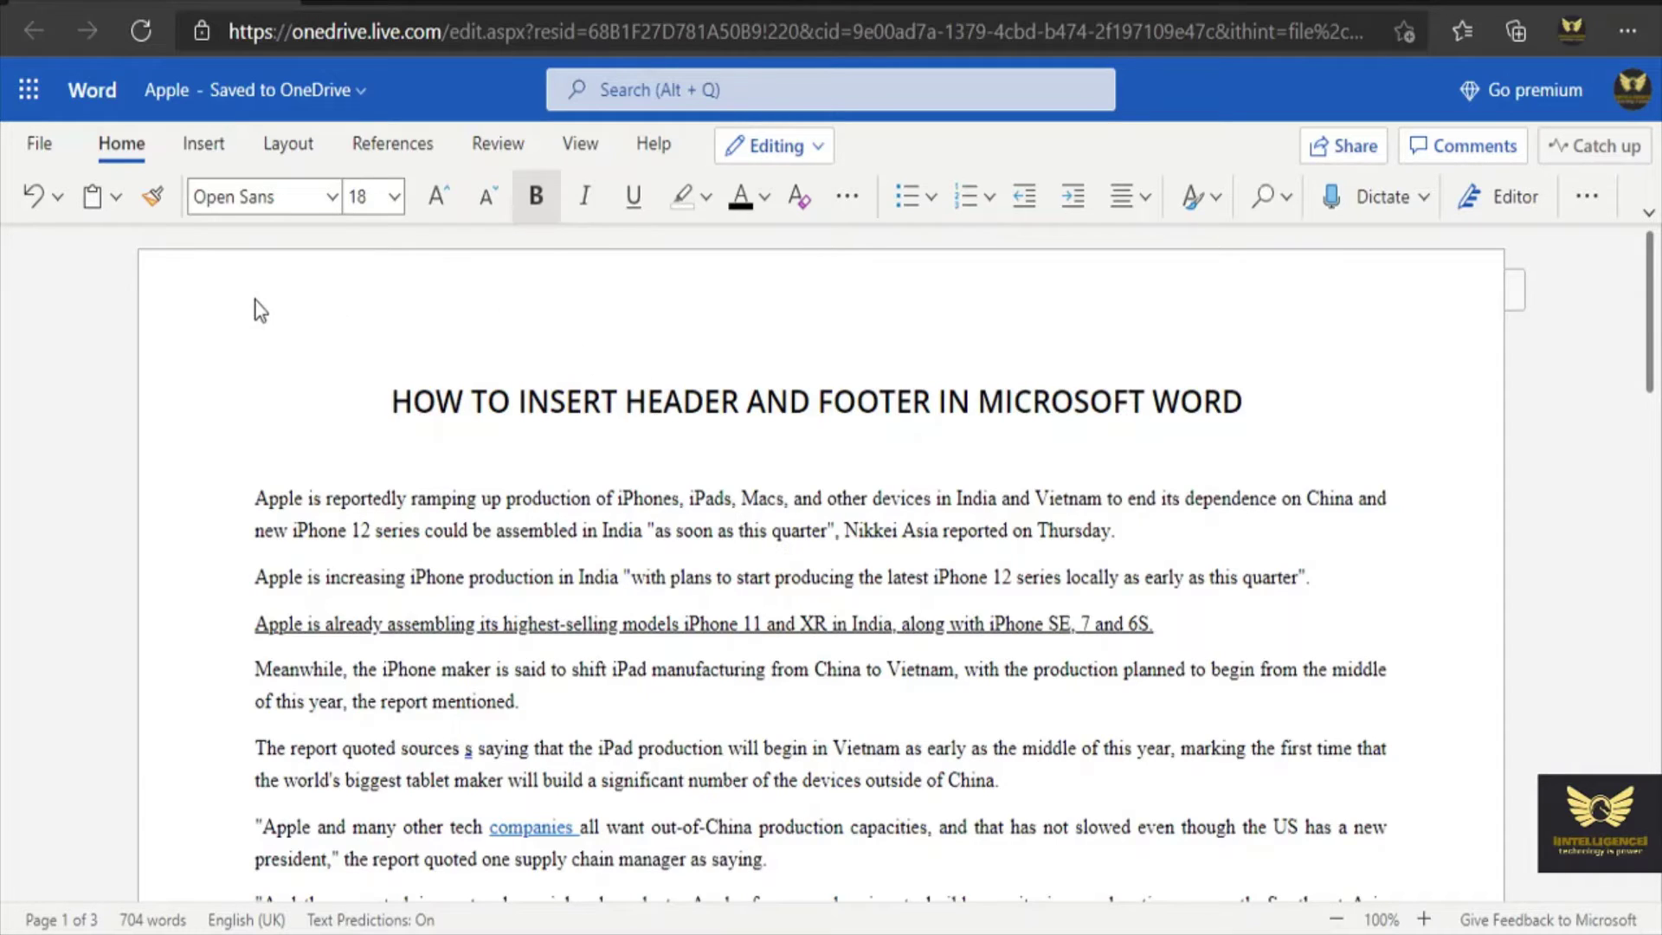
left_click(201, 149)
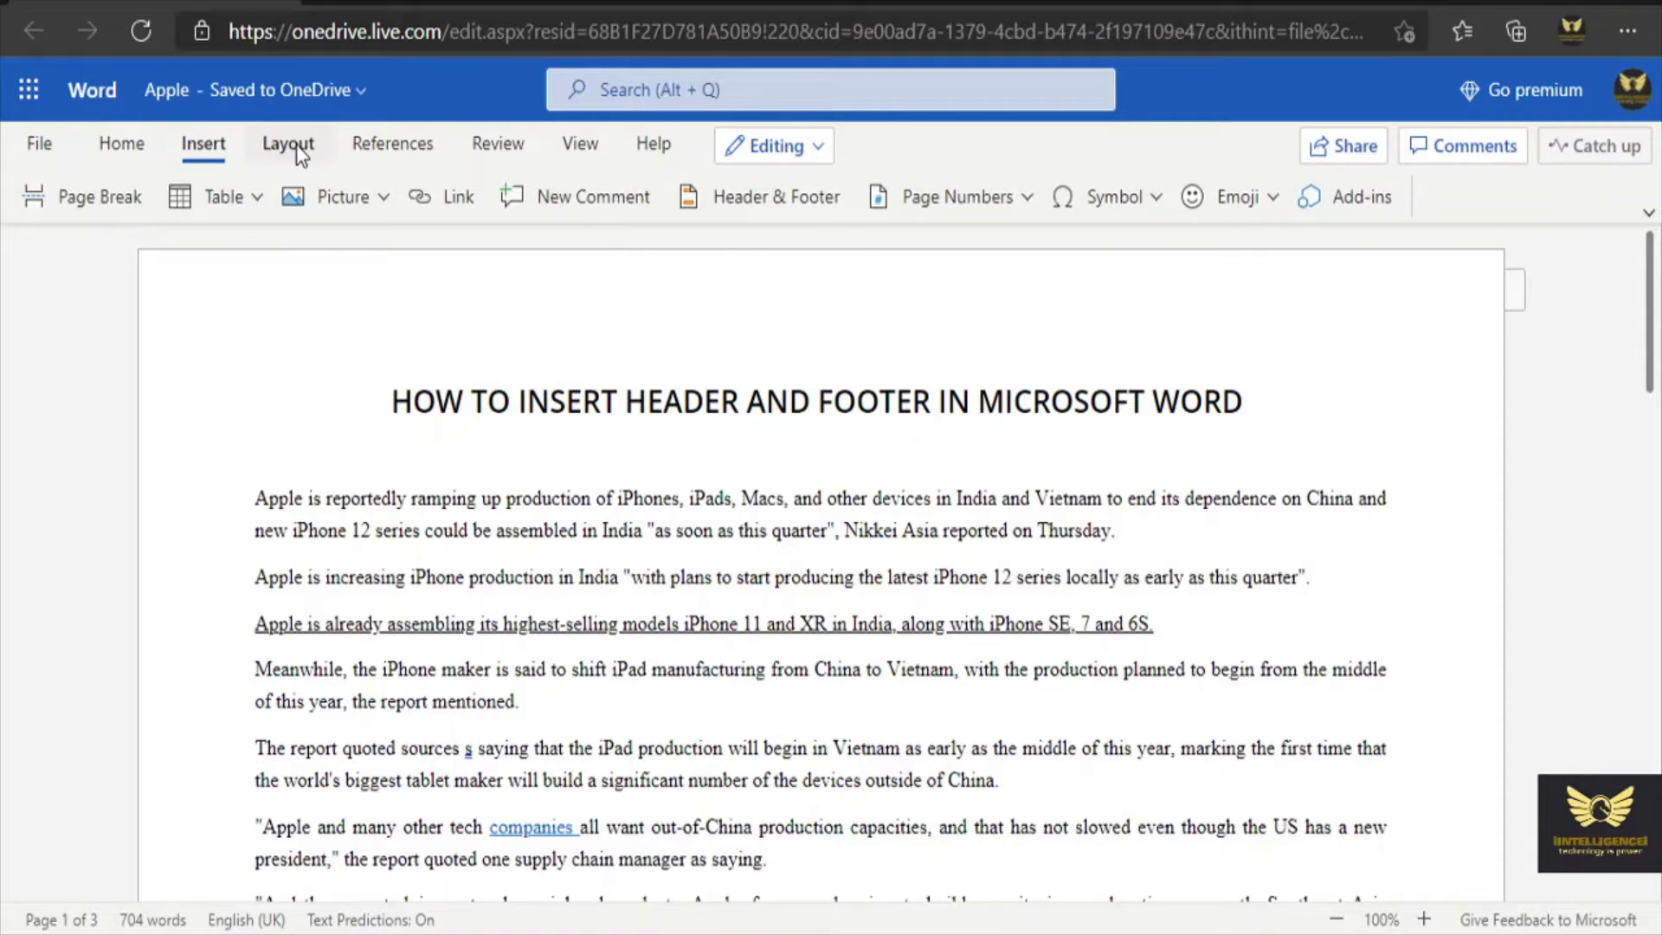
left_click(782, 201)
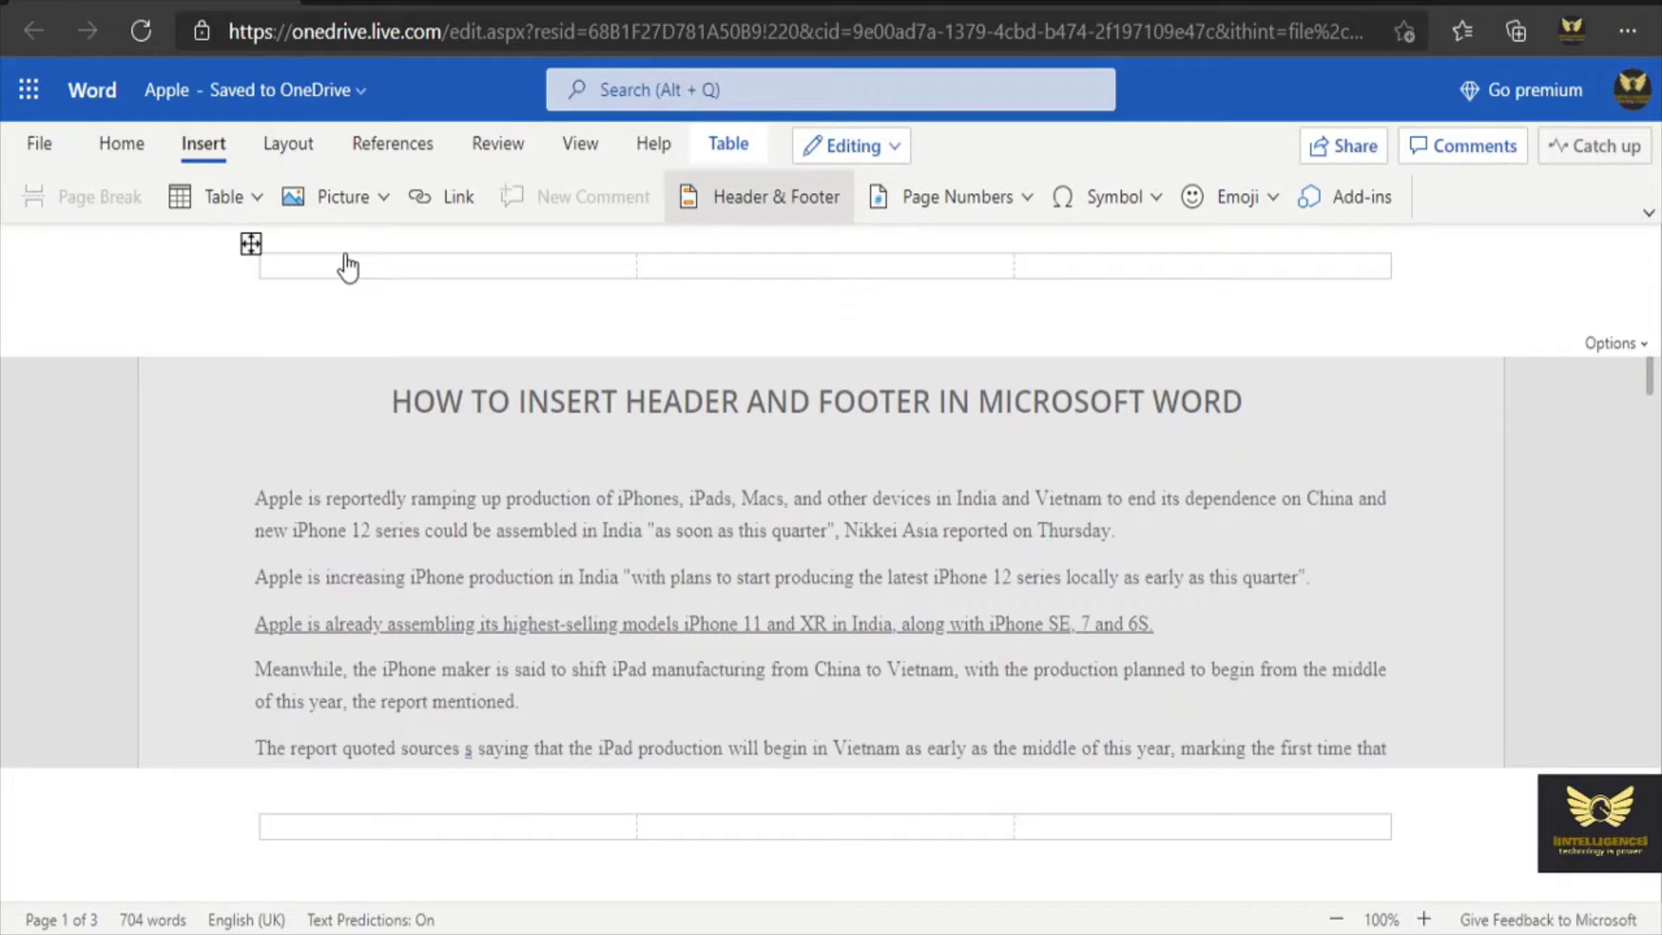
type("iINTE")
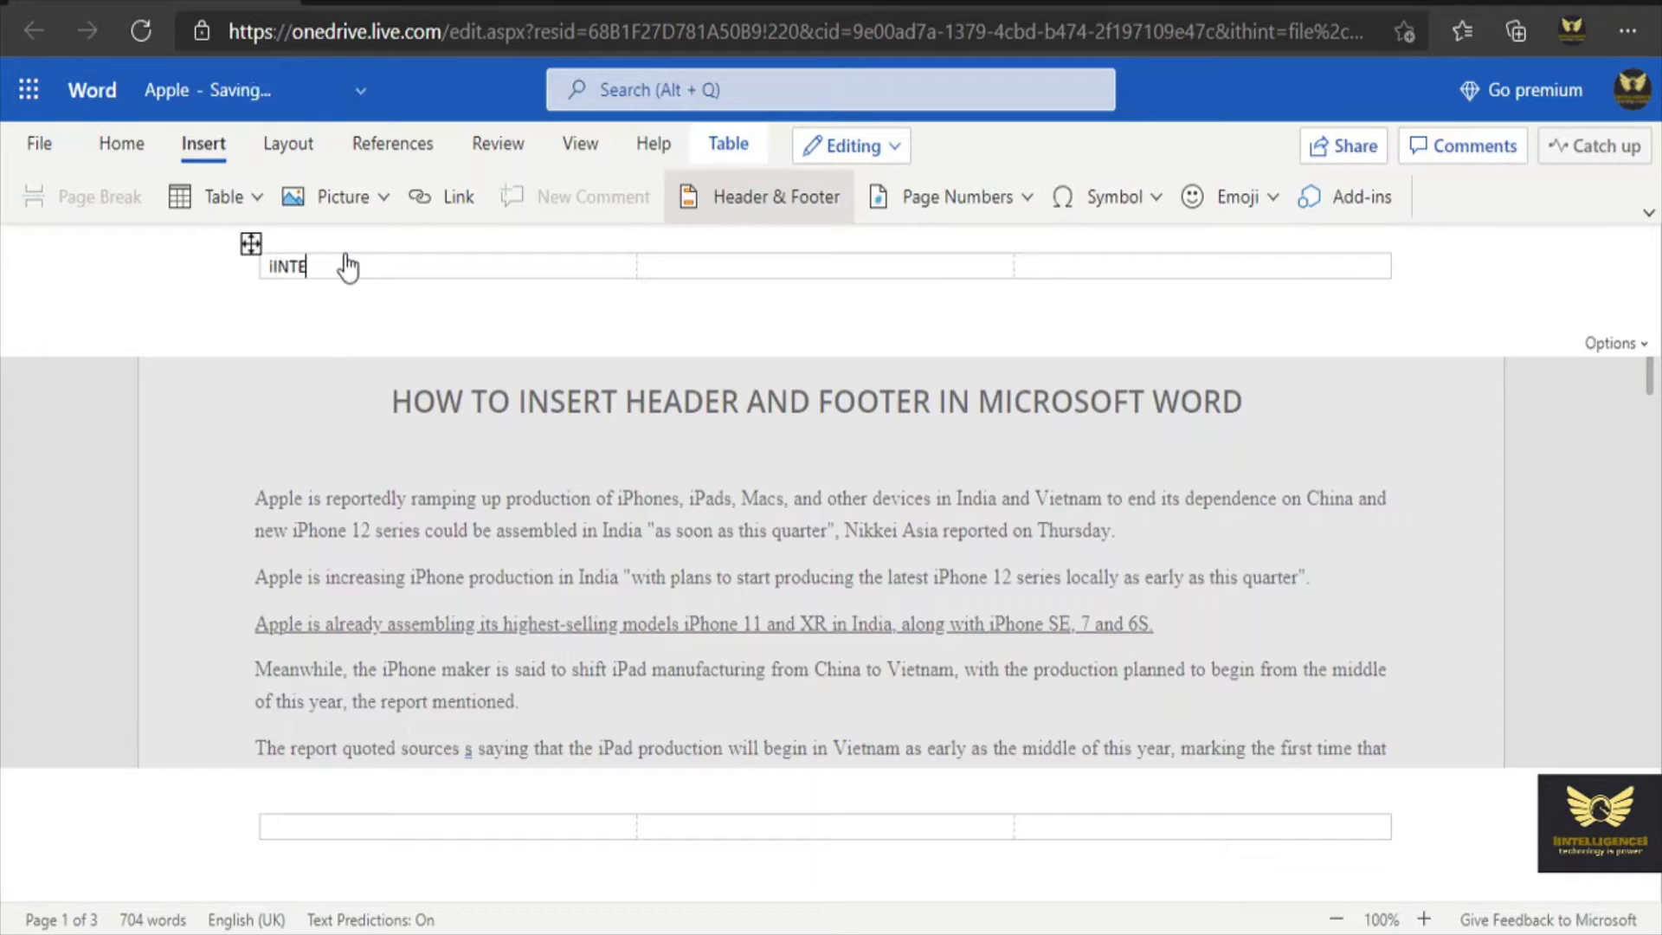
type("LLIGENCEi")
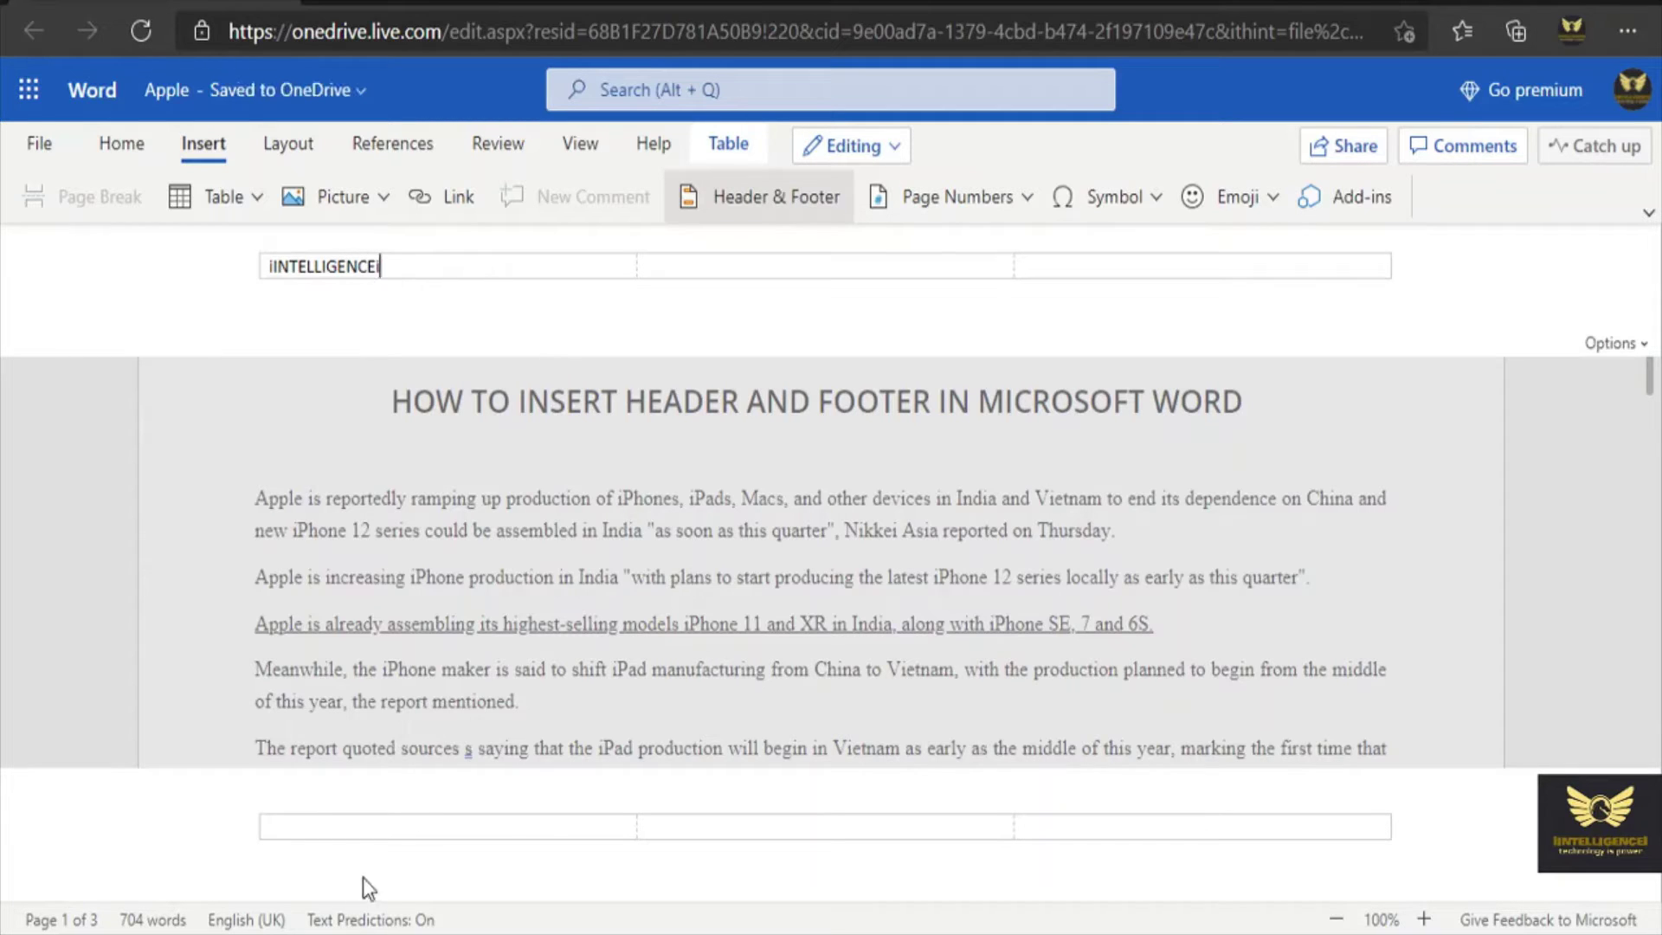
left_click(1100, 832)
type("Page")
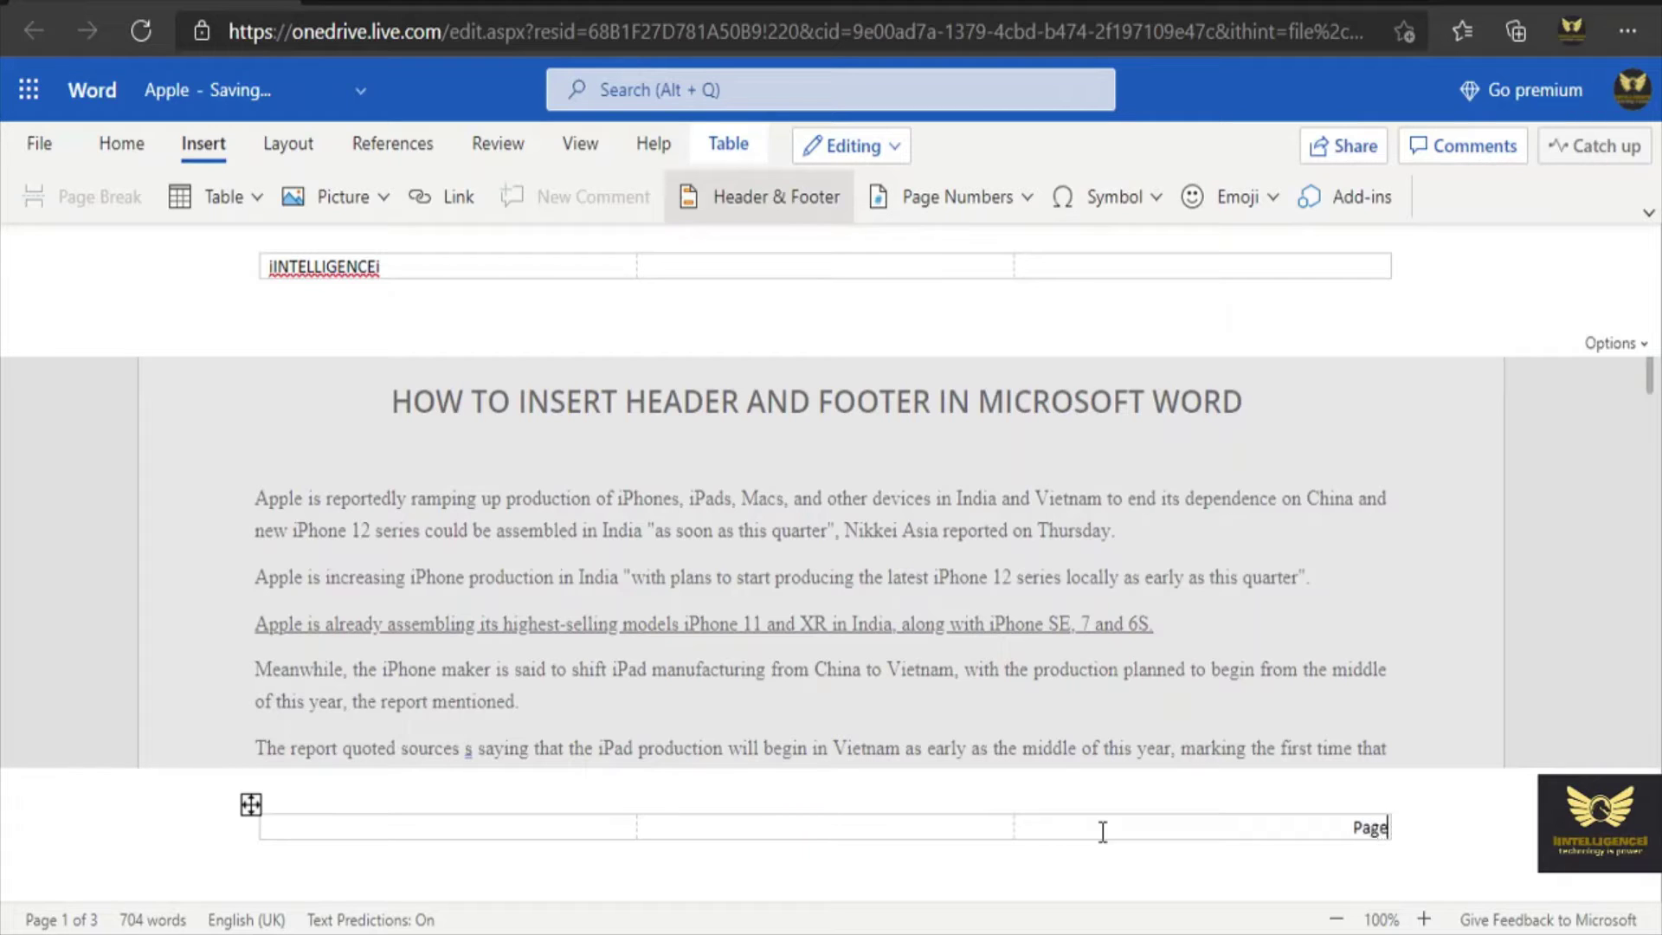
type(" No")
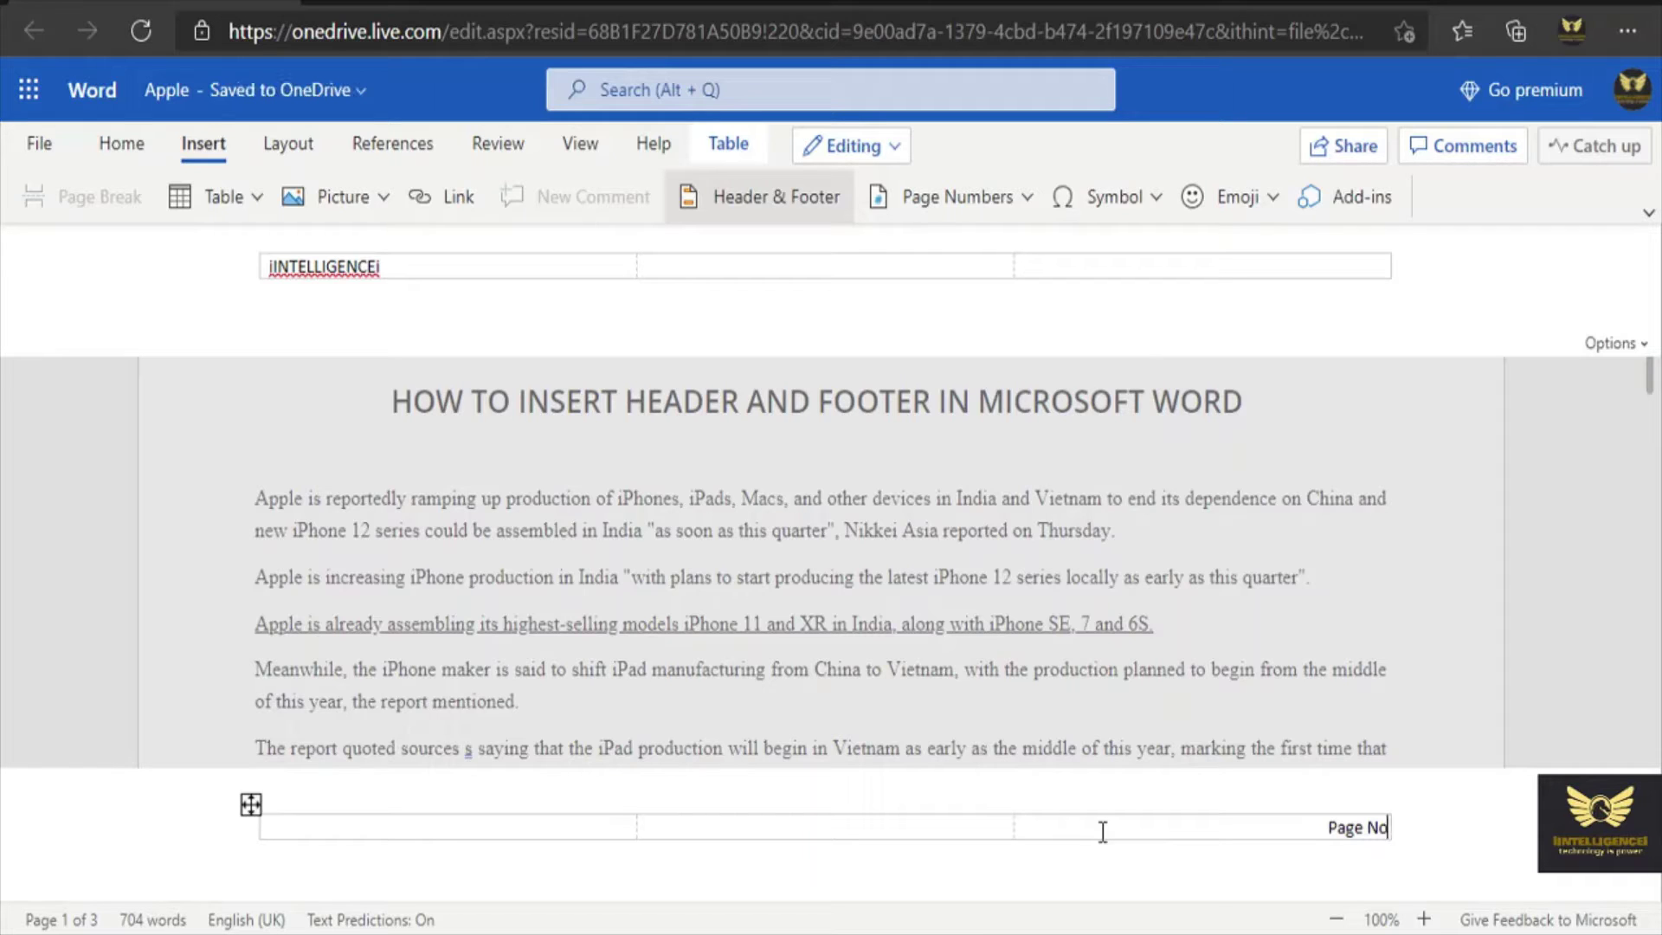
key("BackSpace")
key("BackSpace")
key("BackSpace")
key("BackSpace")
key("BackSpace")
key("BackSpace")
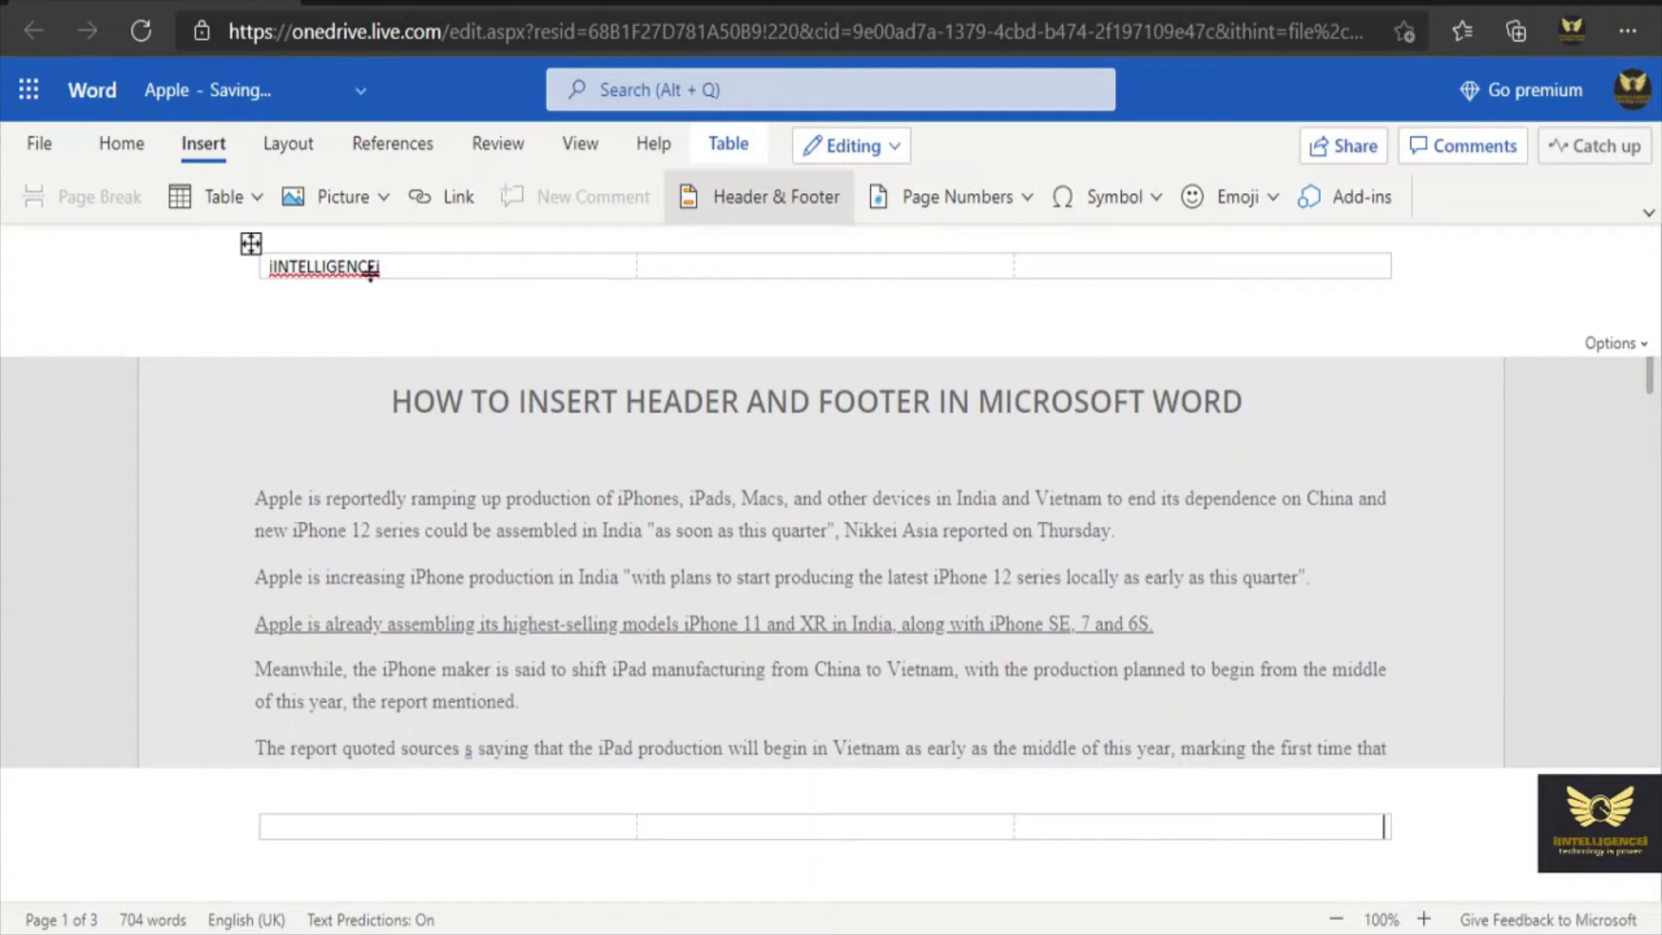
- Enter "Apple Product Details" in the centre section of the footer and return to the document body
left_click(682, 827)
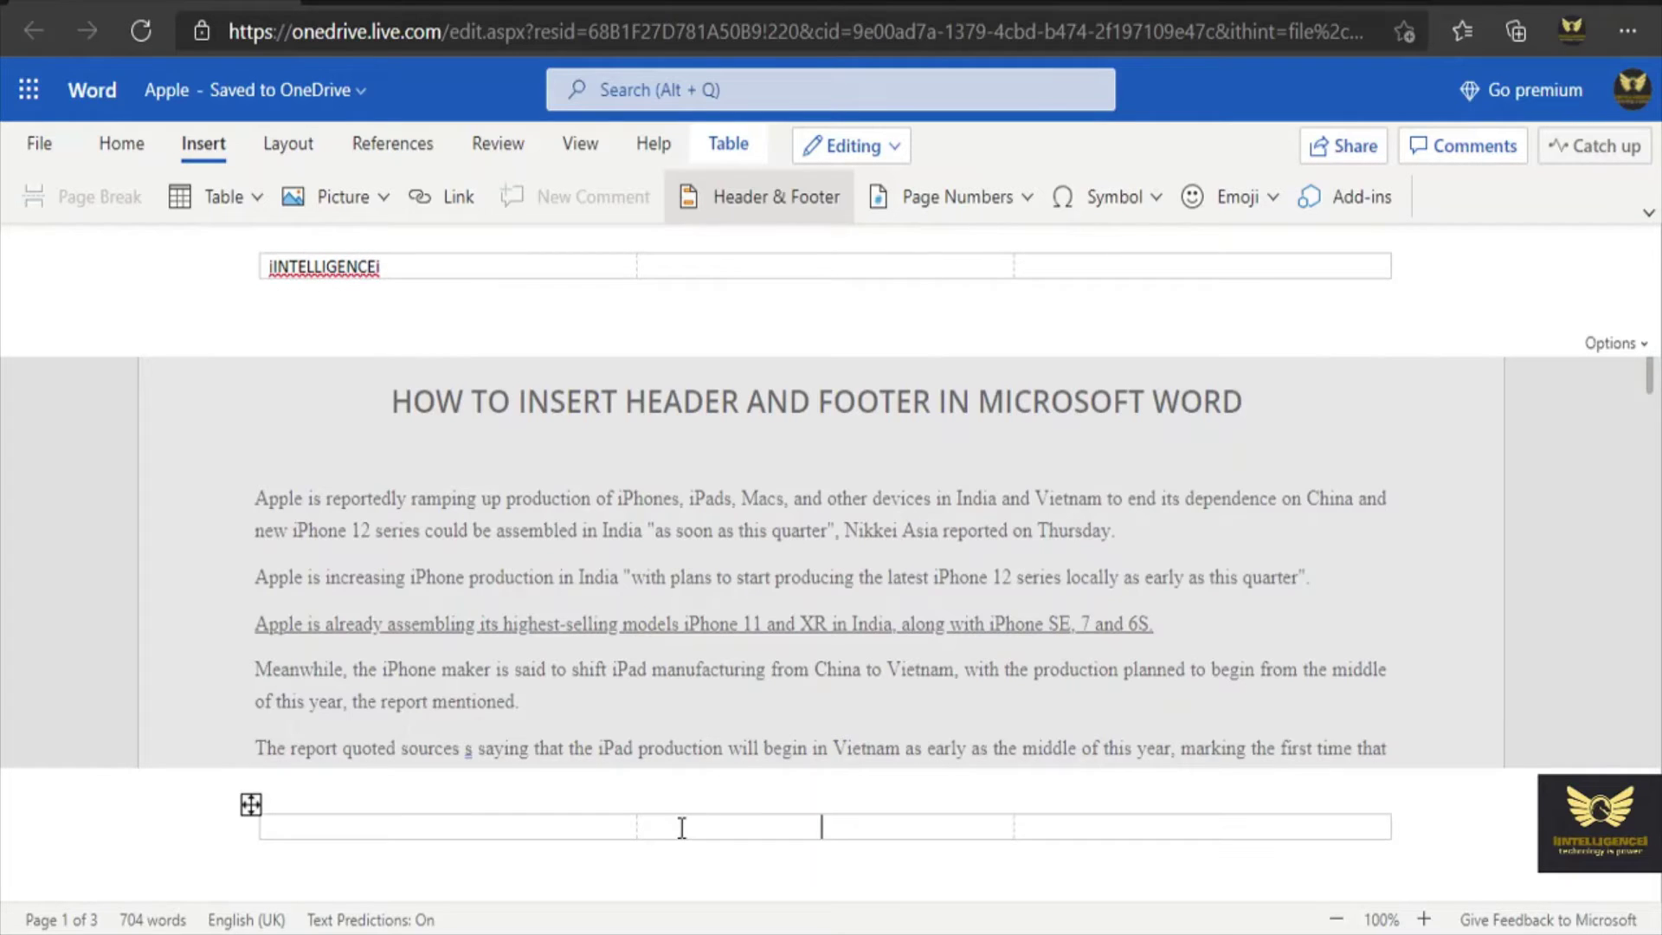
type("Apple")
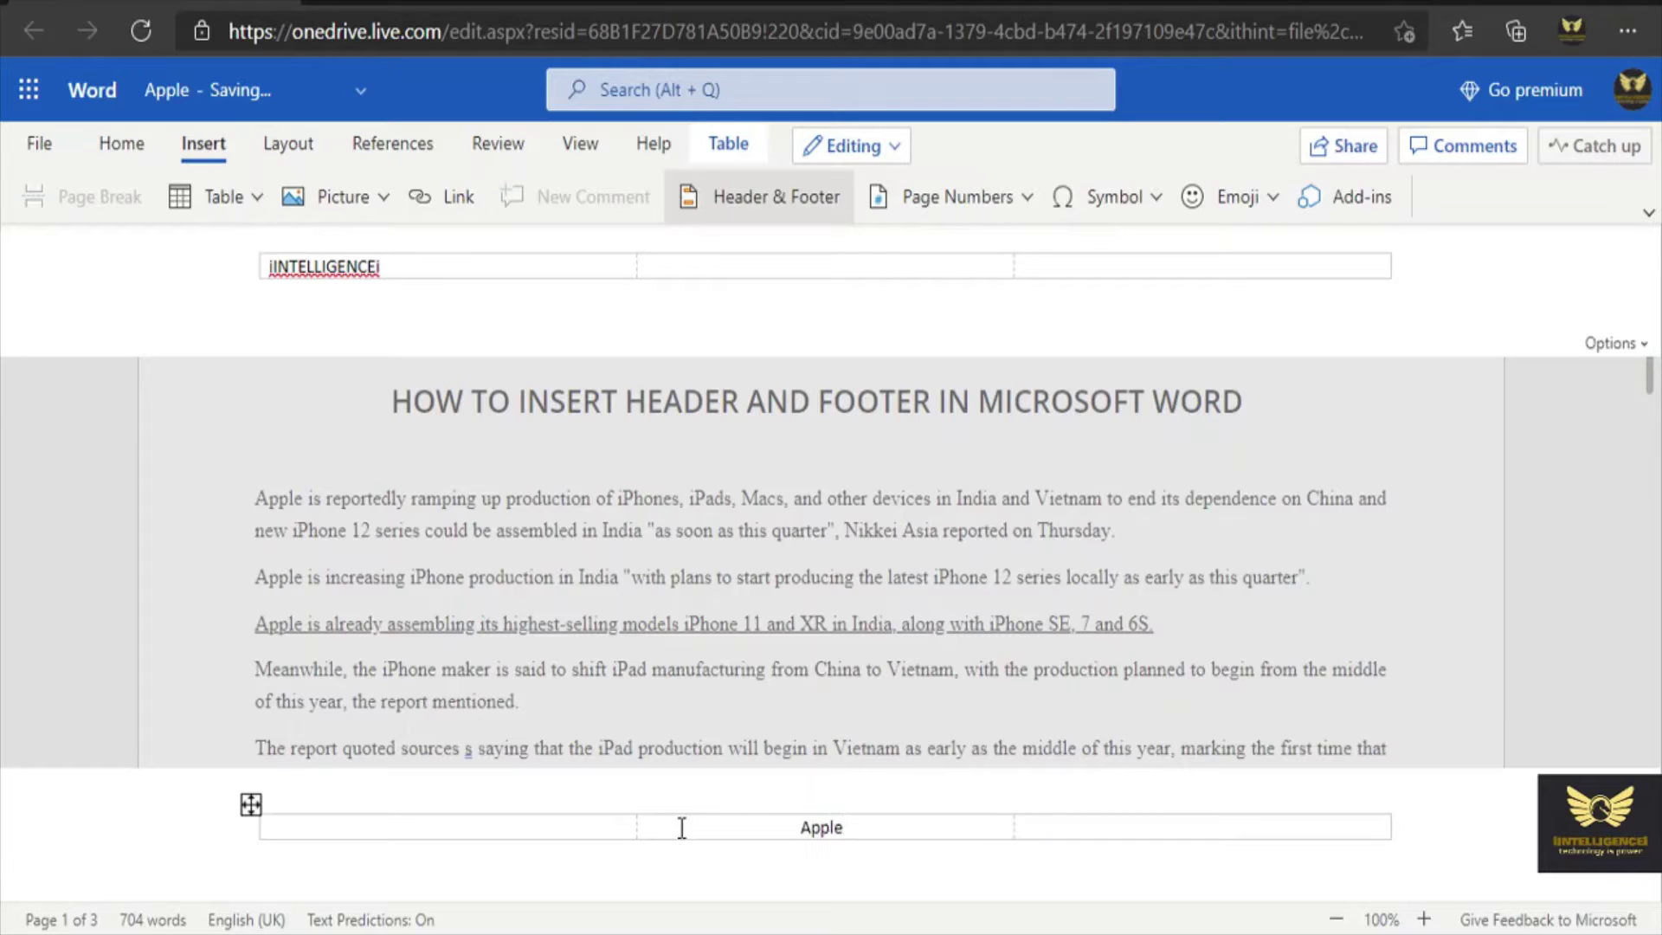
type(" Product Deta")
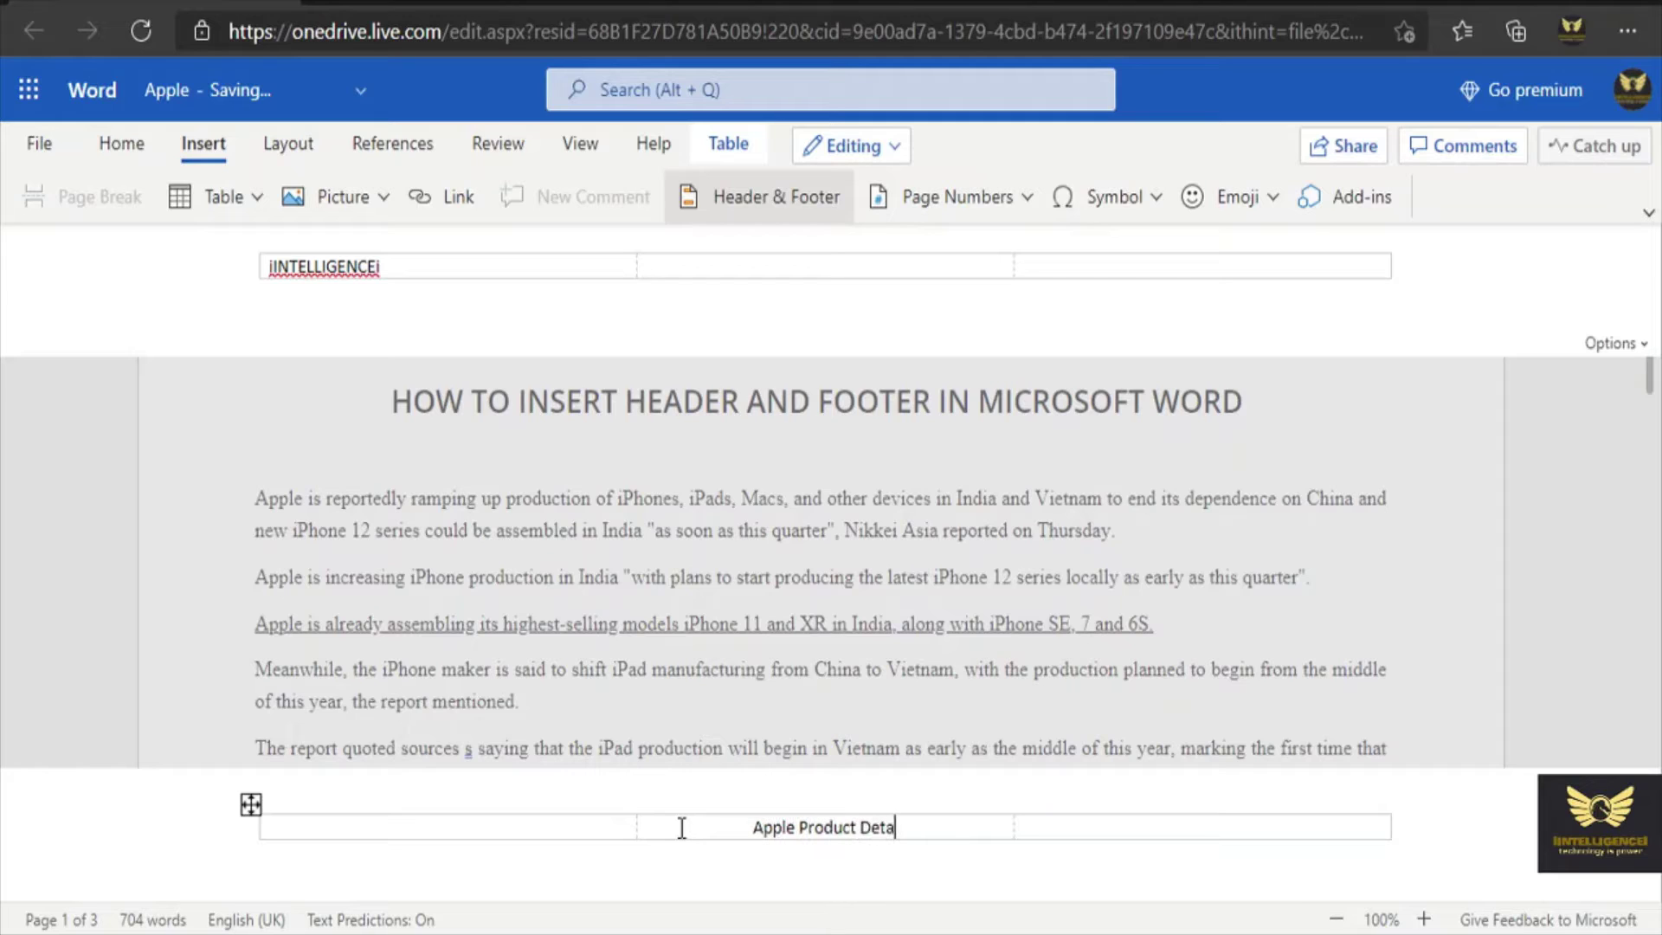
type("ils")
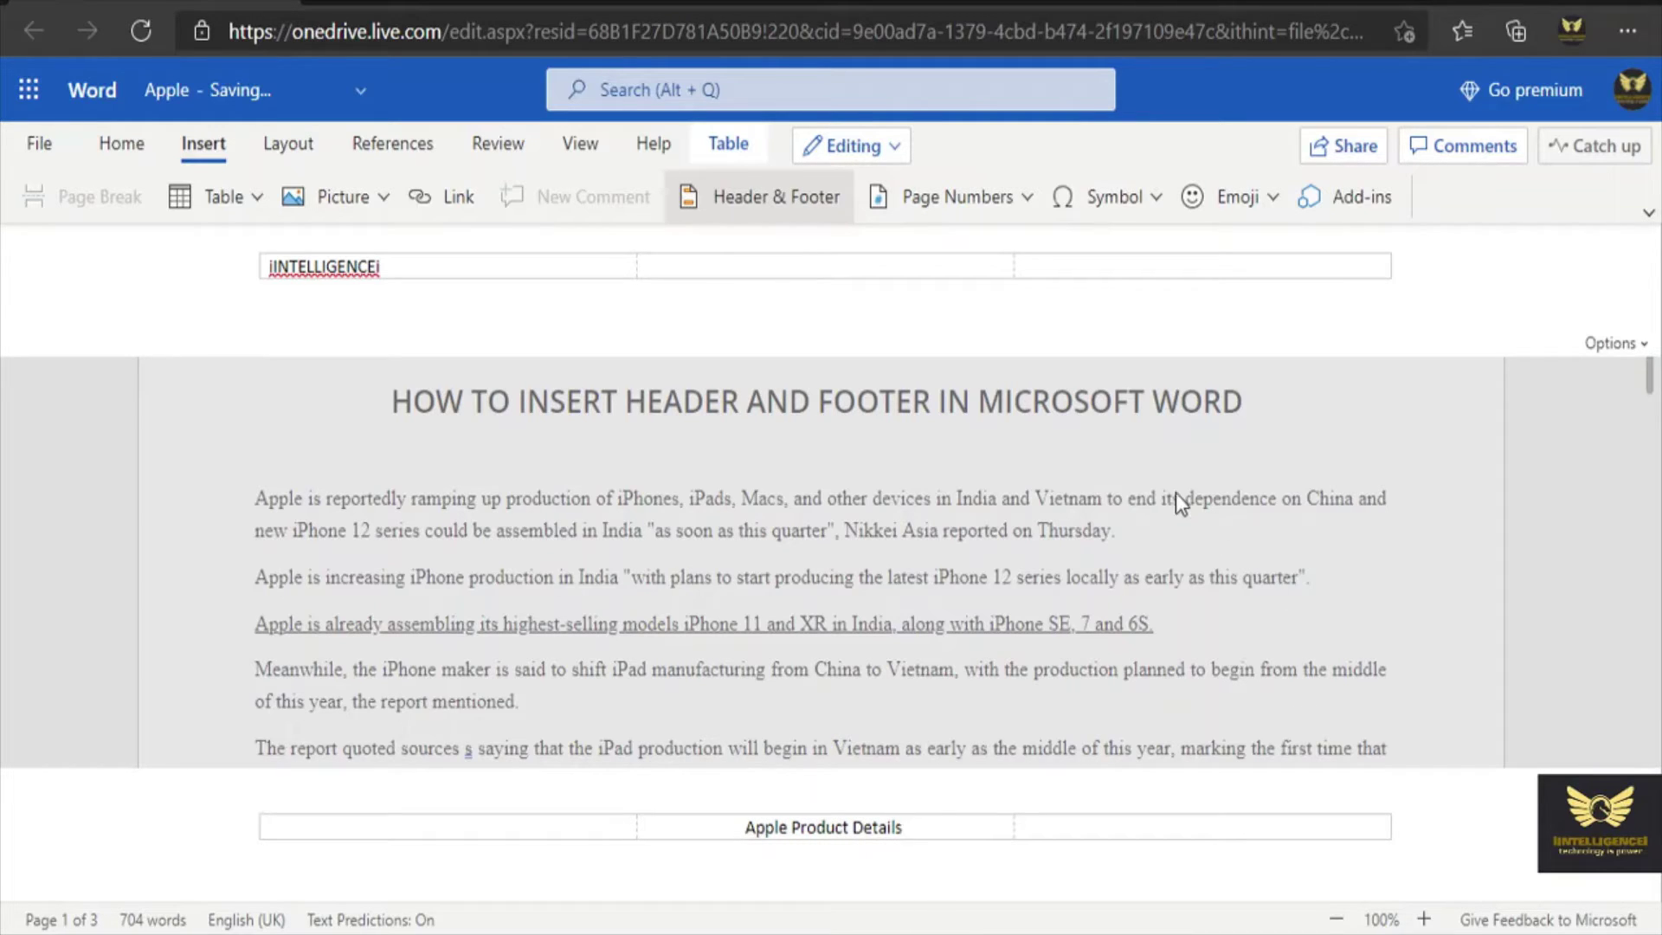
key("Escape")
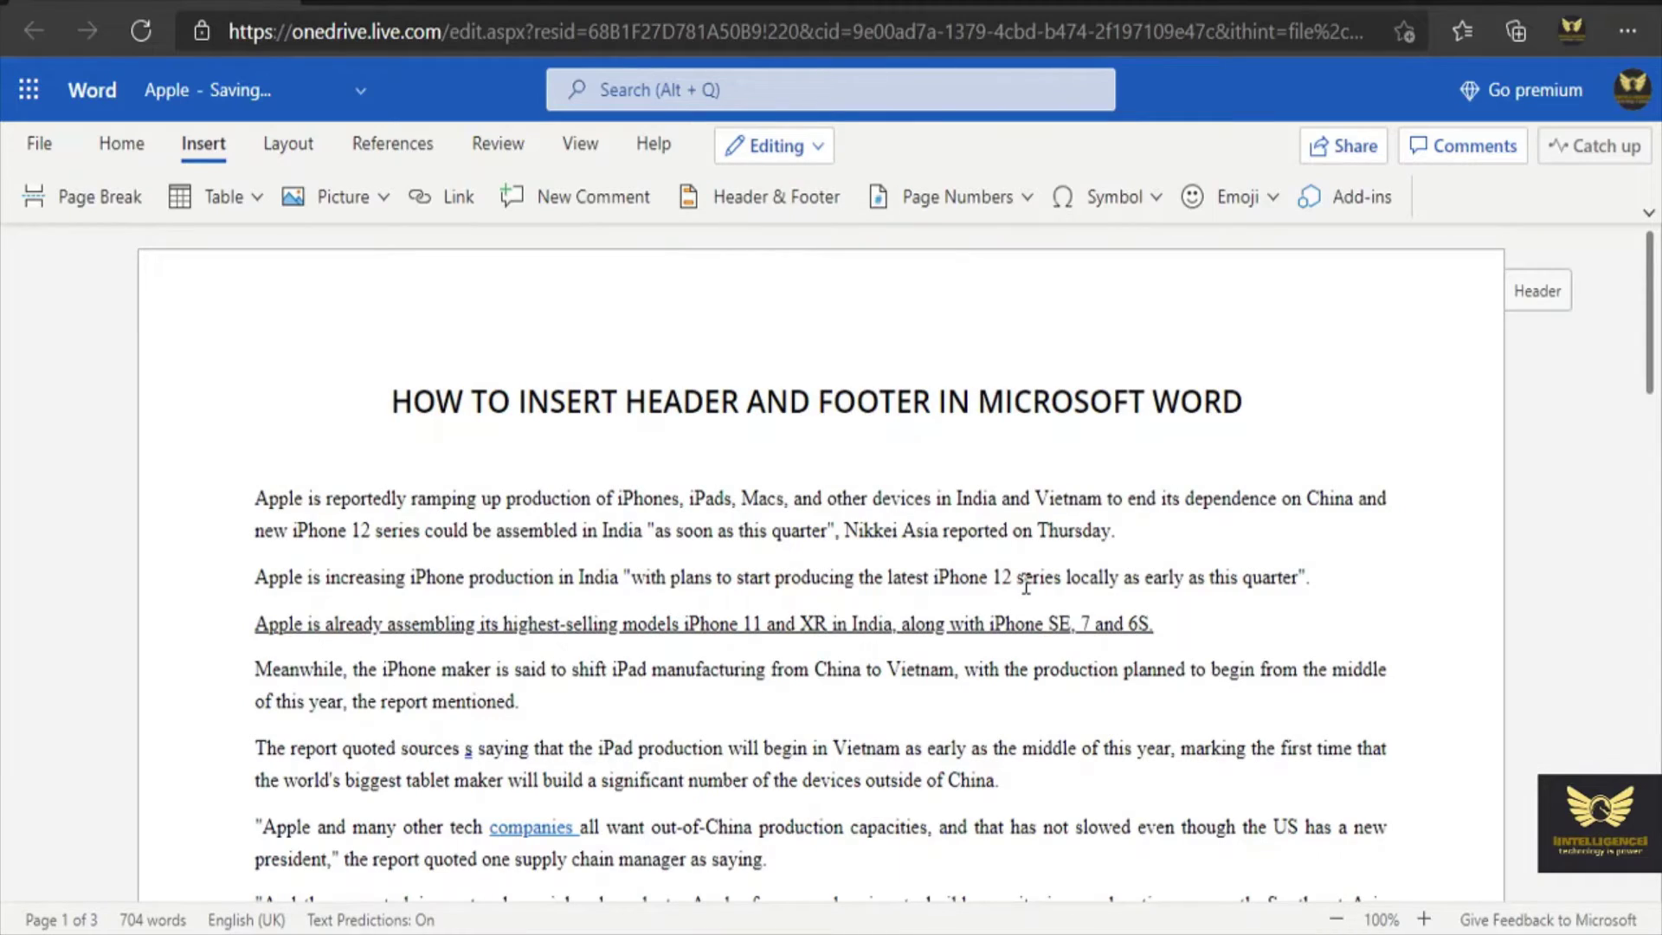
- Look through the document pages and reopen the header and footer view to check their contents
scroll(1021, 581, "down", 7)
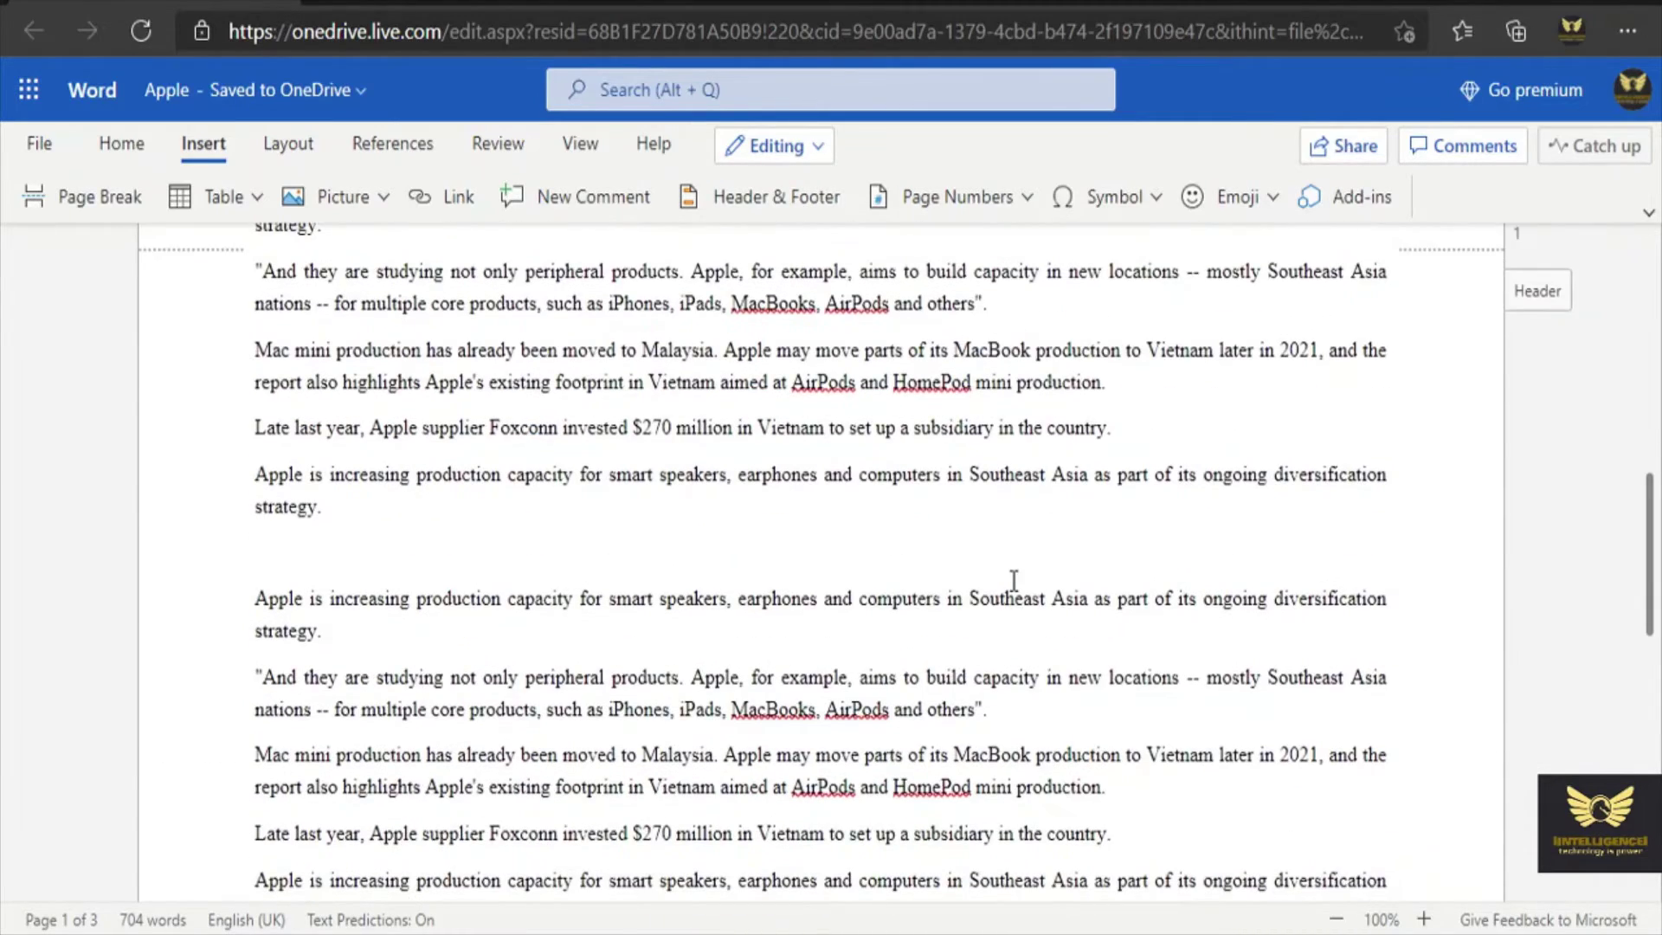
scroll(1013, 580, "up", 8)
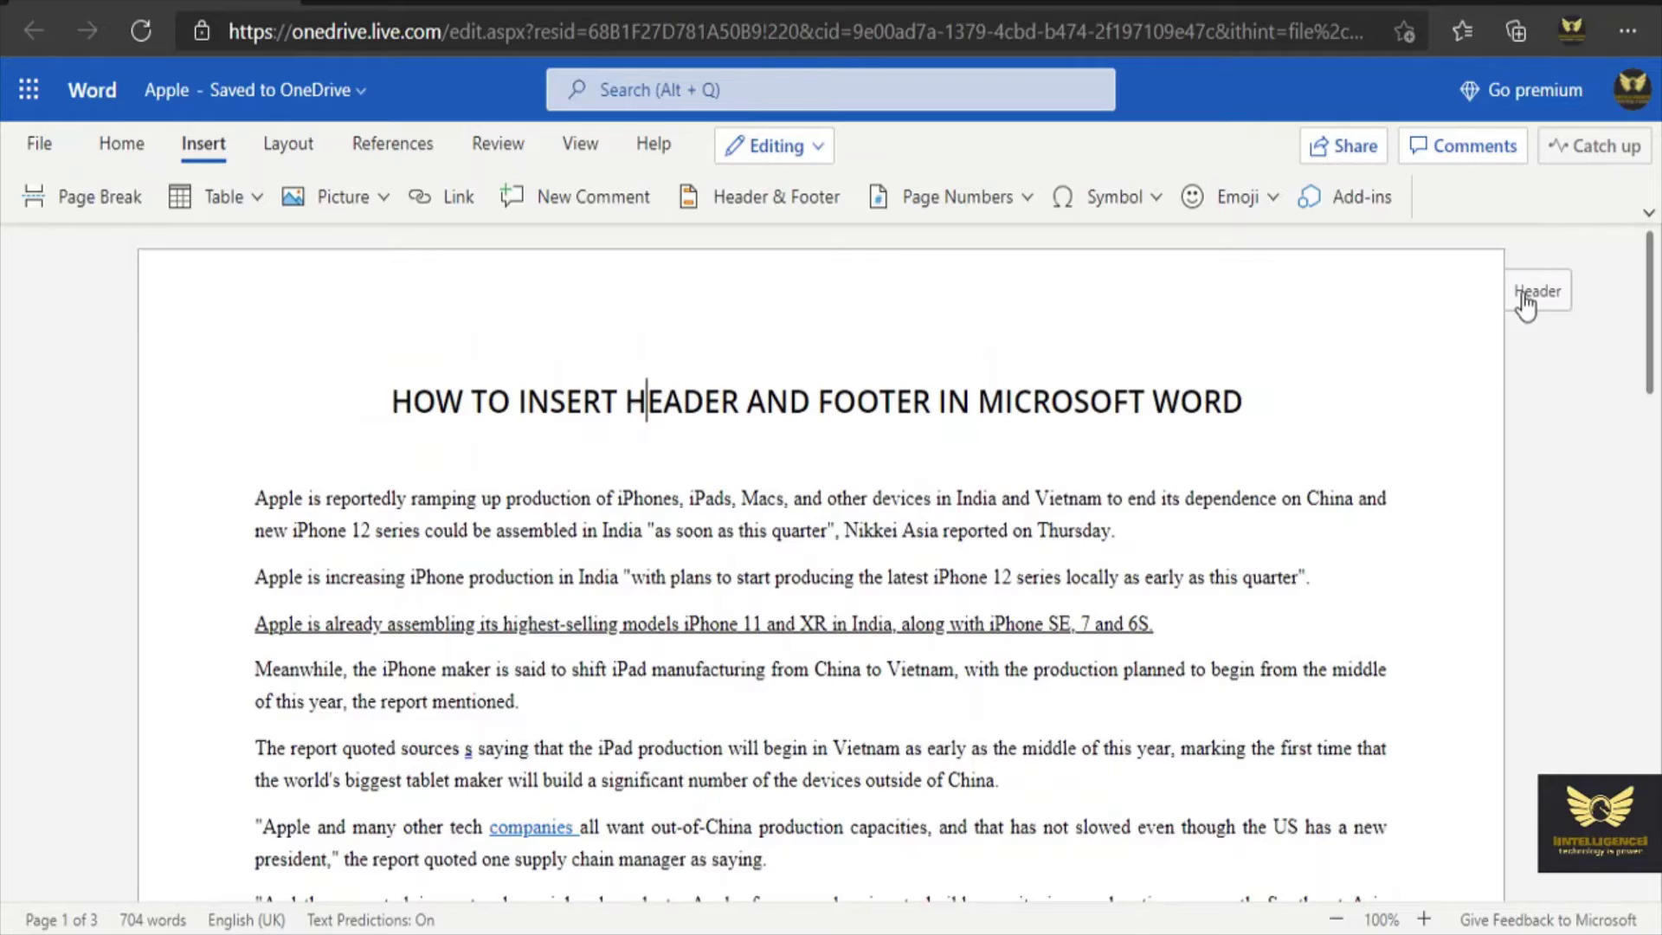
left_click(1523, 294)
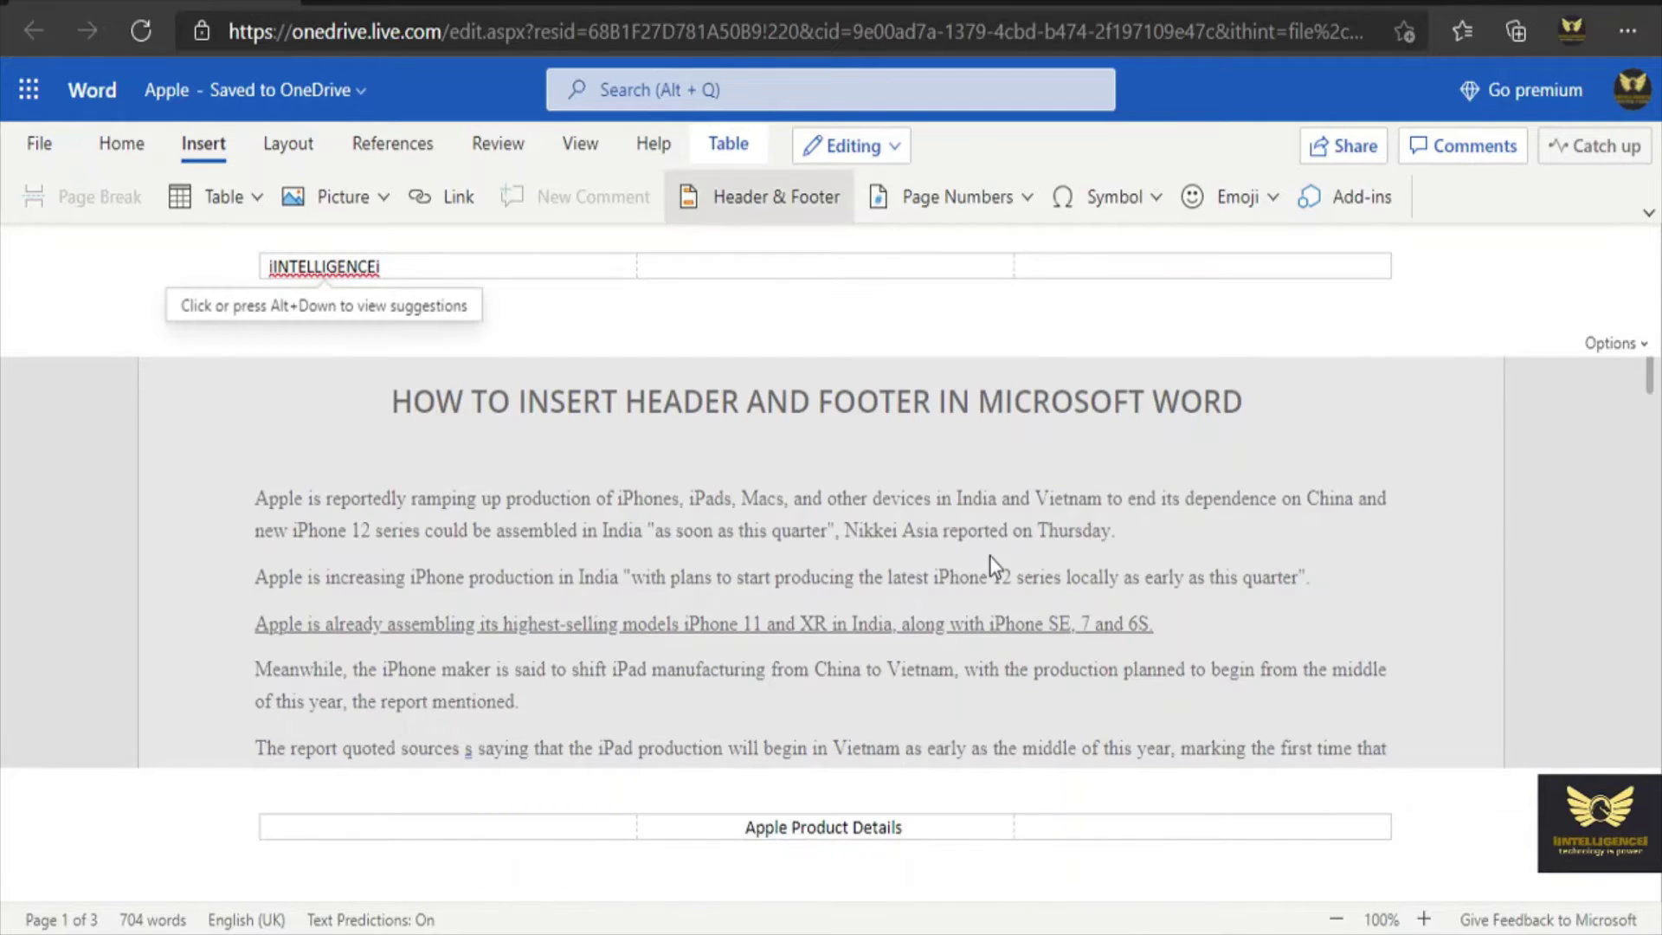
left_click(990, 556)
scroll(991, 563, "down", 9)
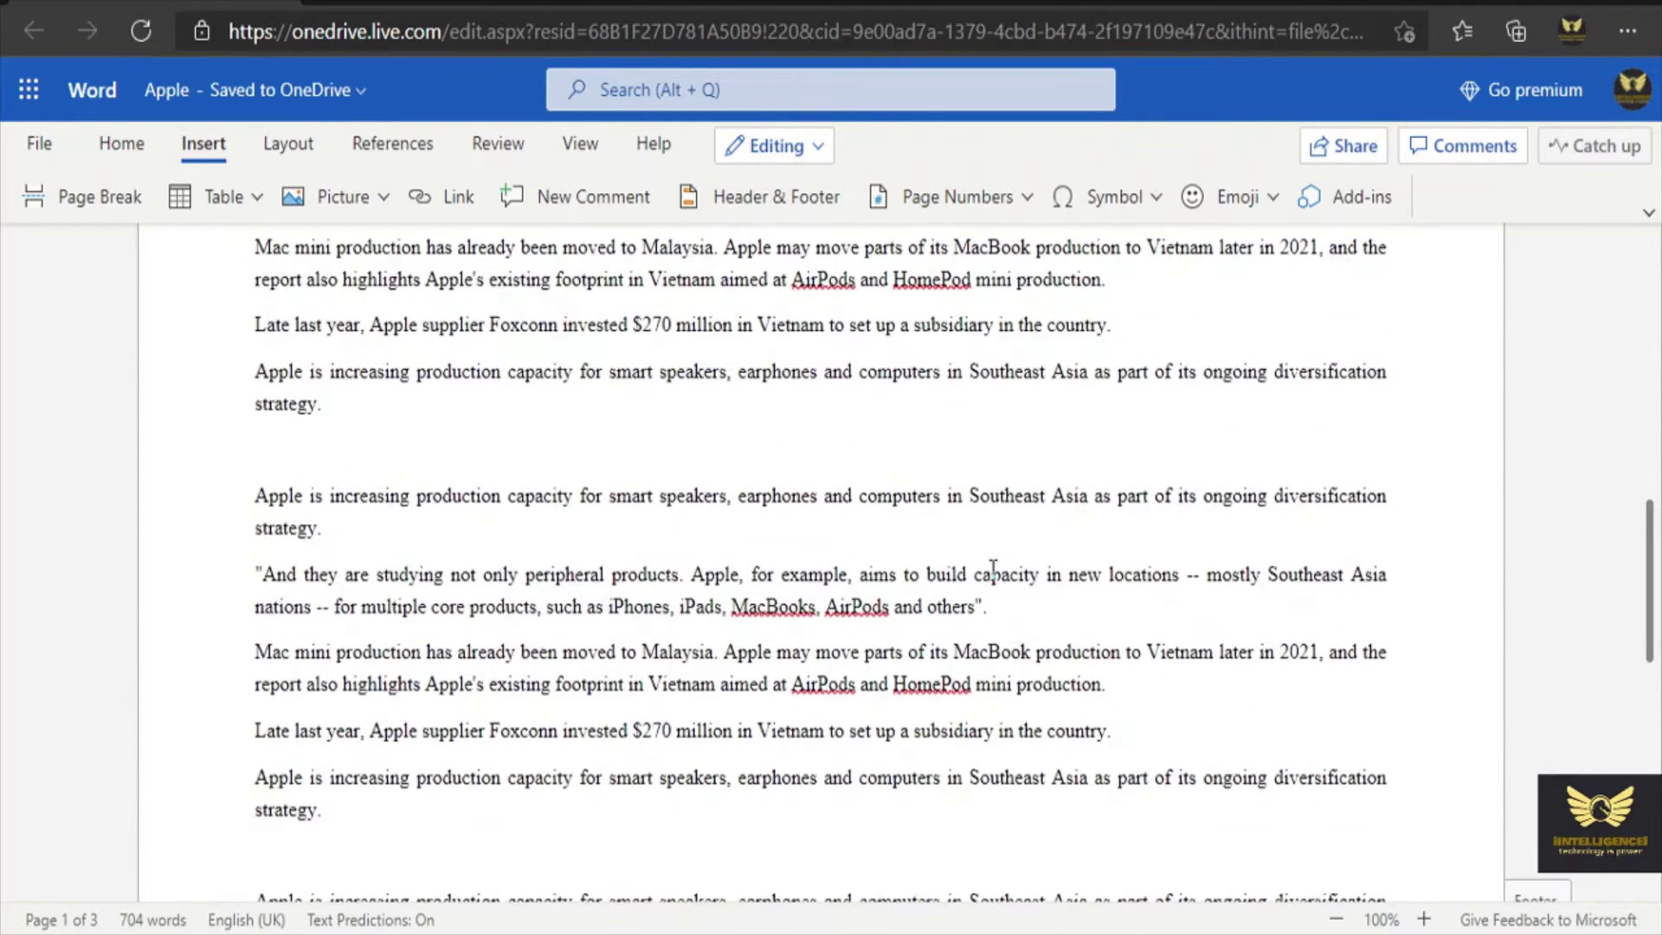
scroll(993, 568, "down", 8)
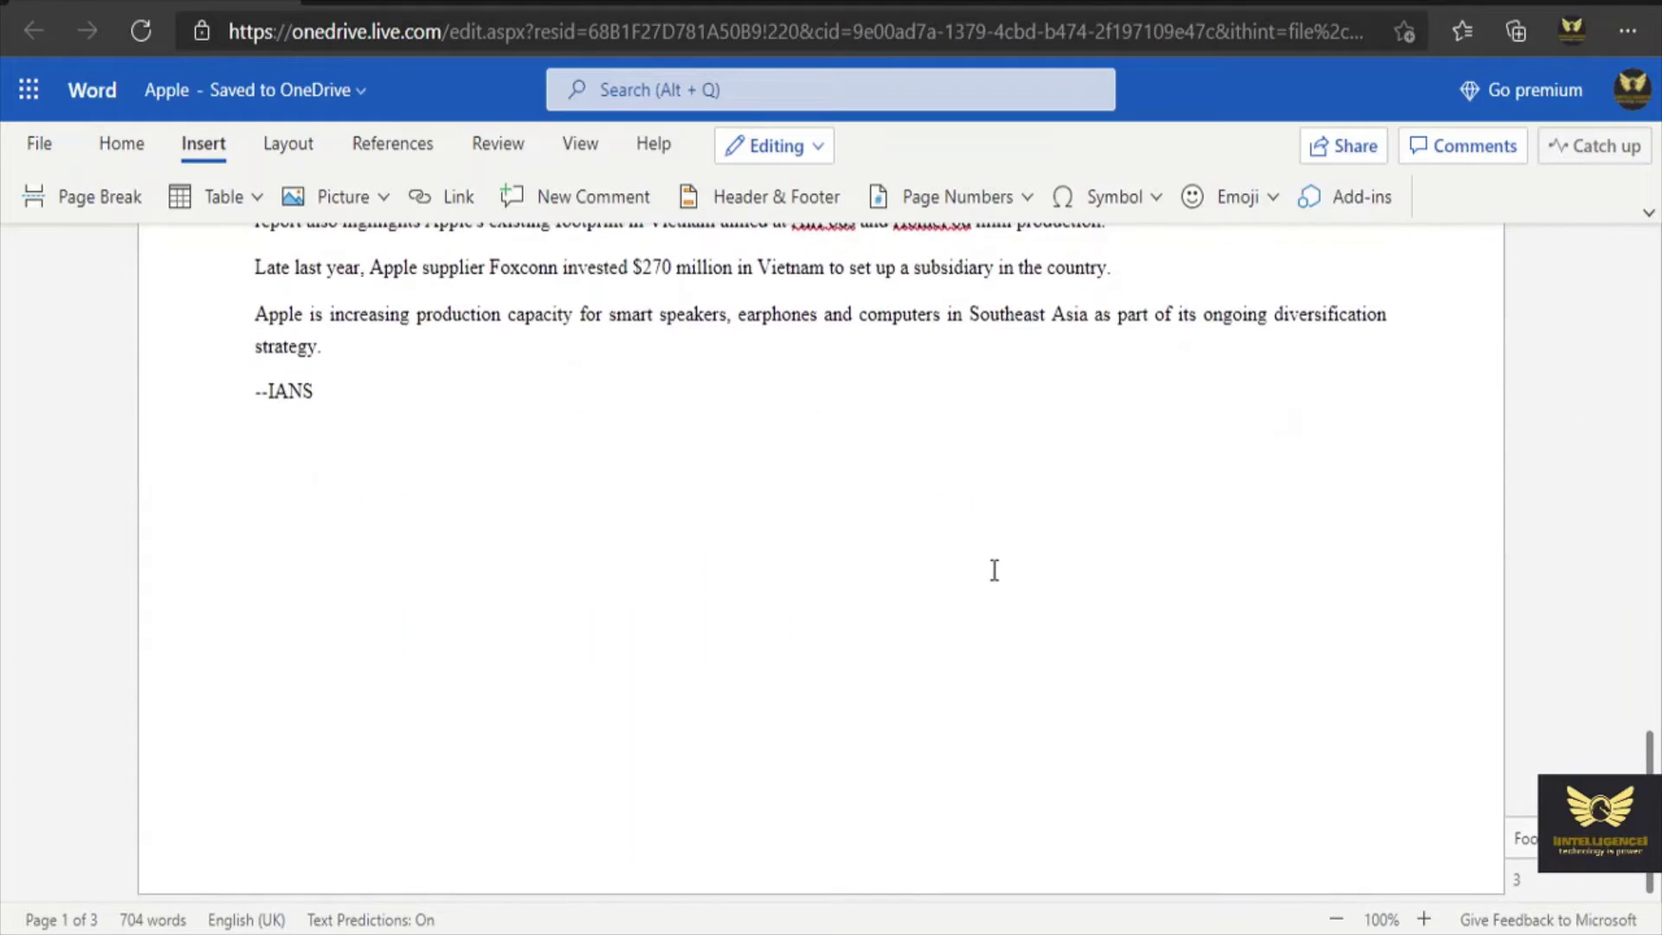
scroll(993, 570, "up", 15)
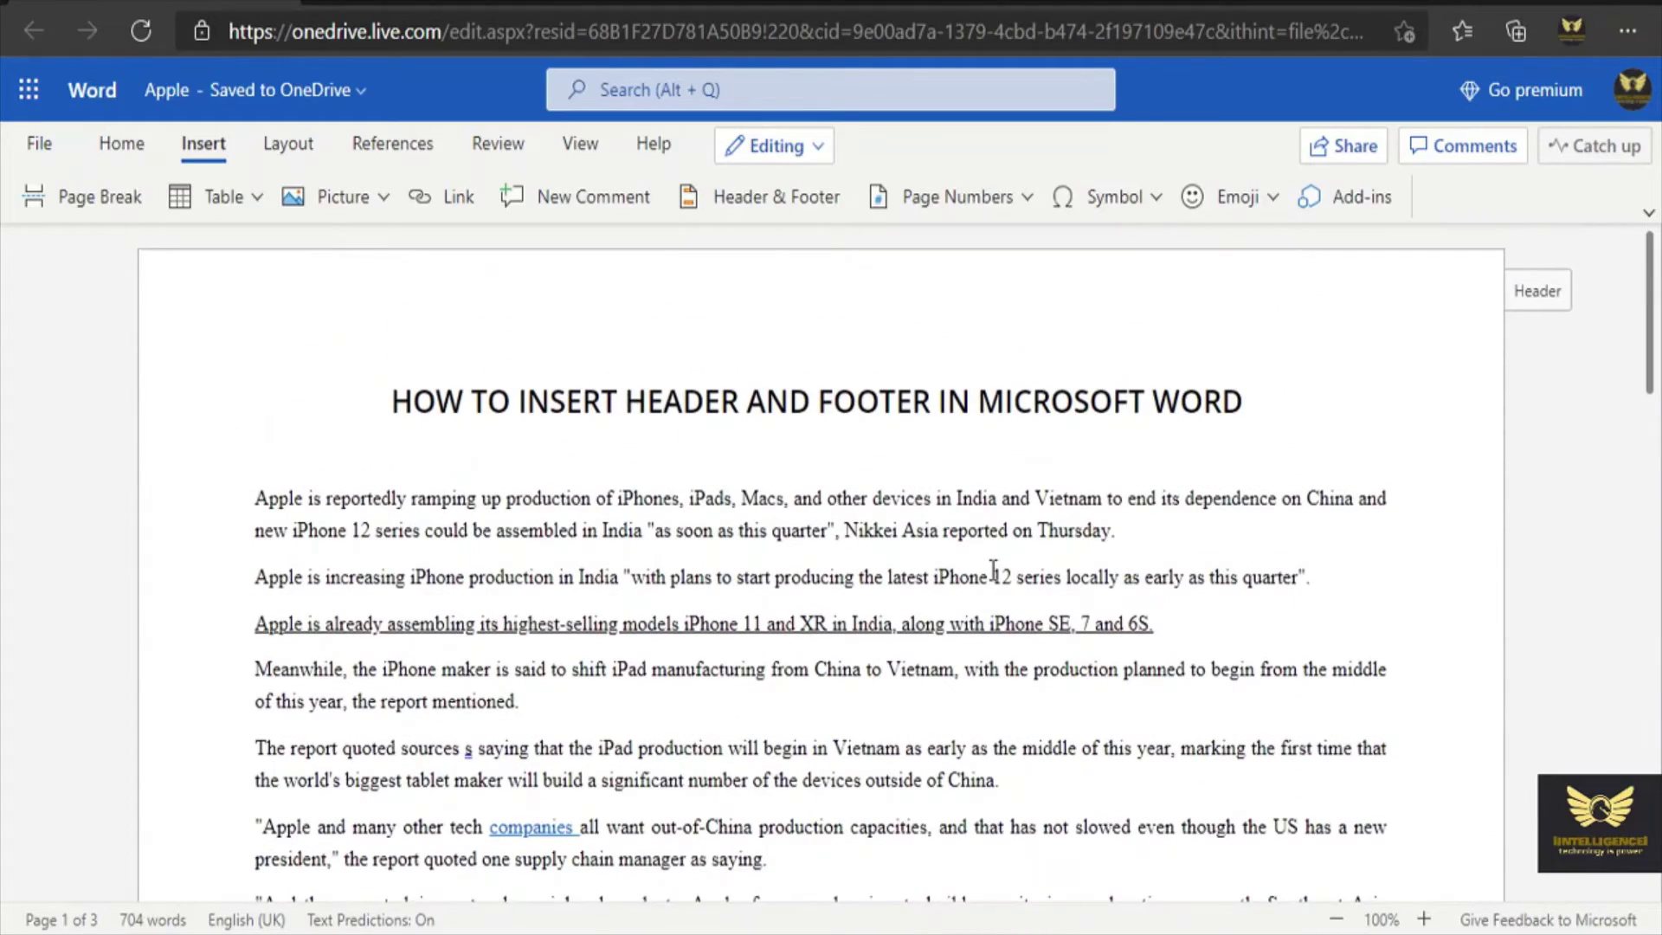
- Open the print preview of the document
left_click(36, 146)
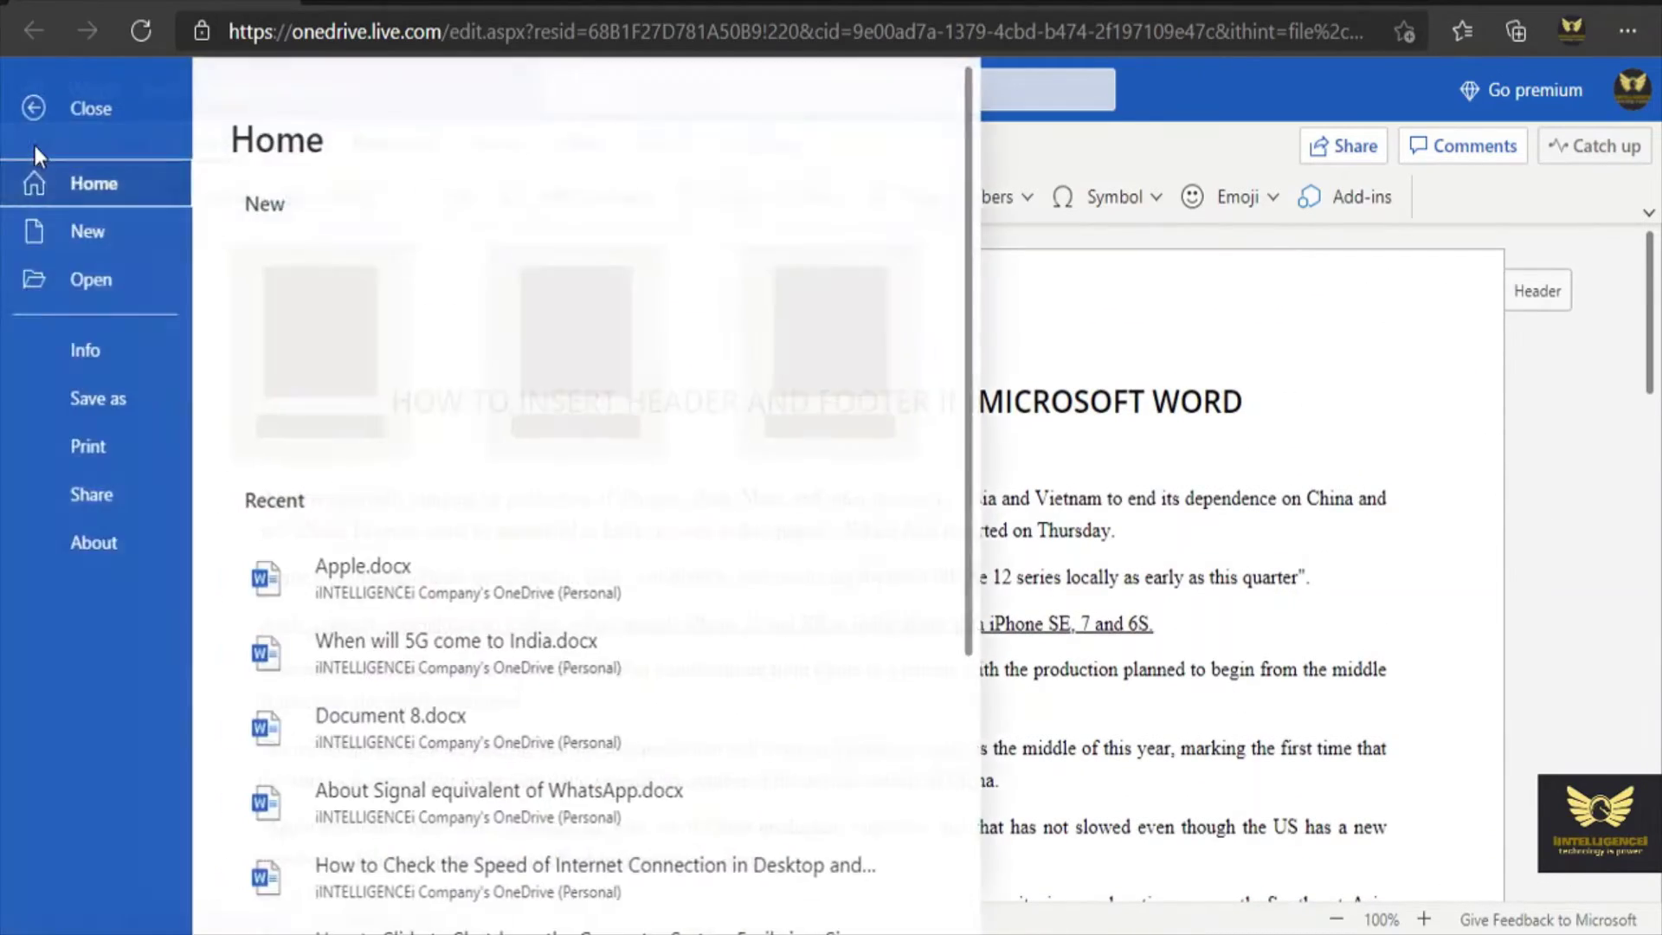
left_click(124, 450)
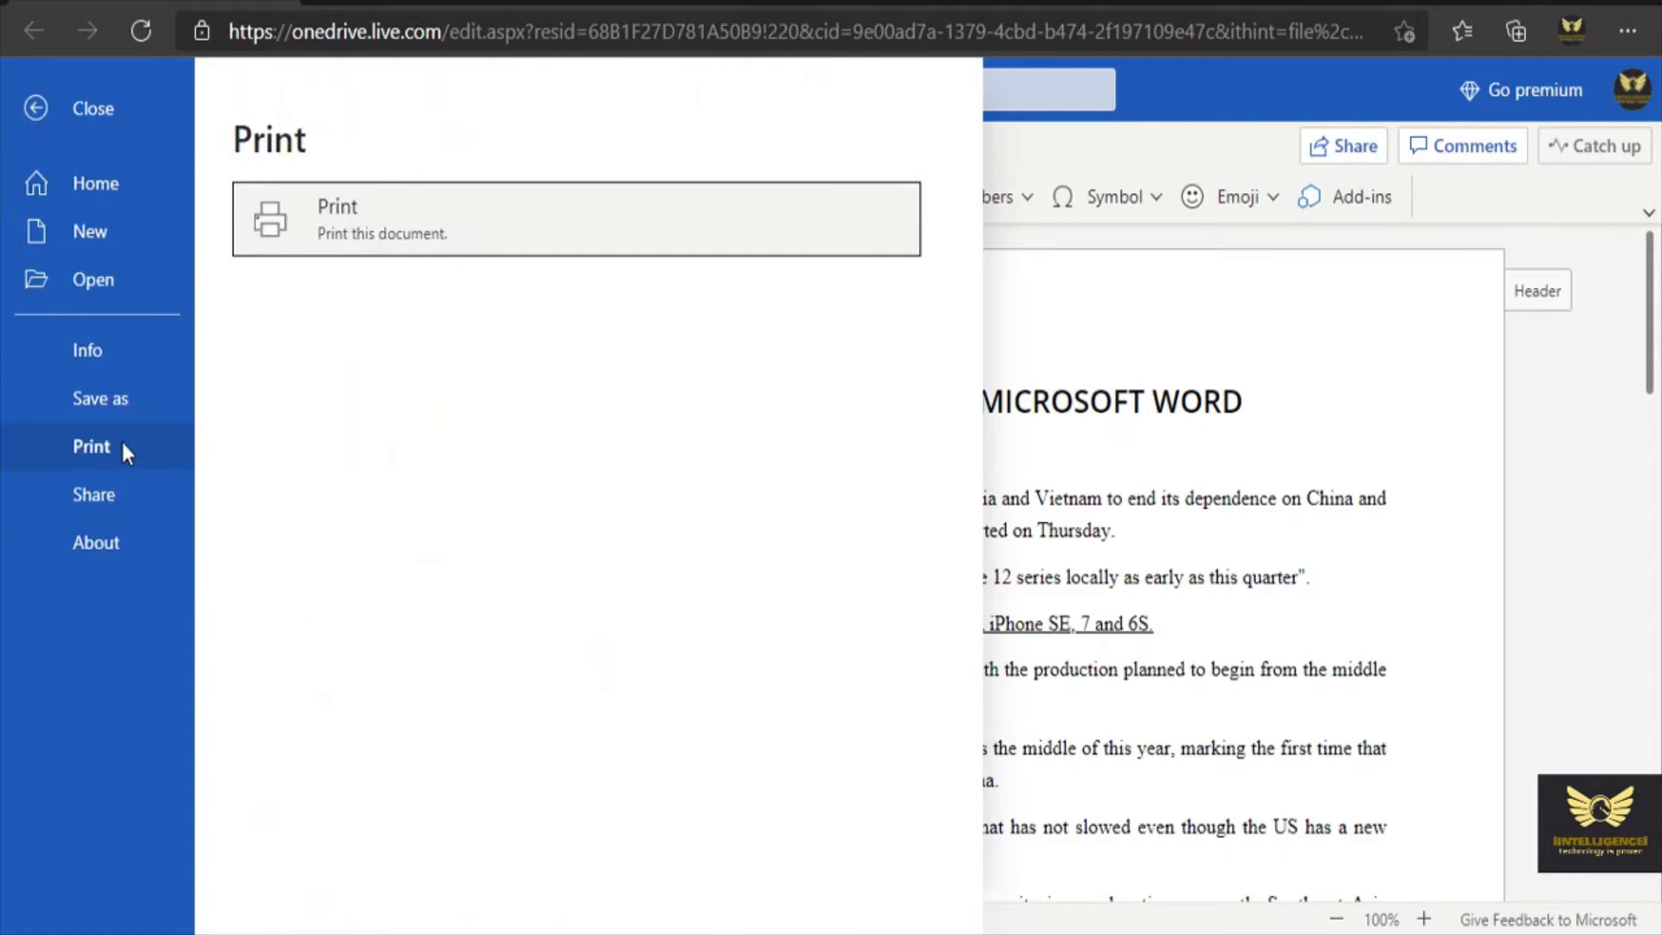
left_click(352, 209)
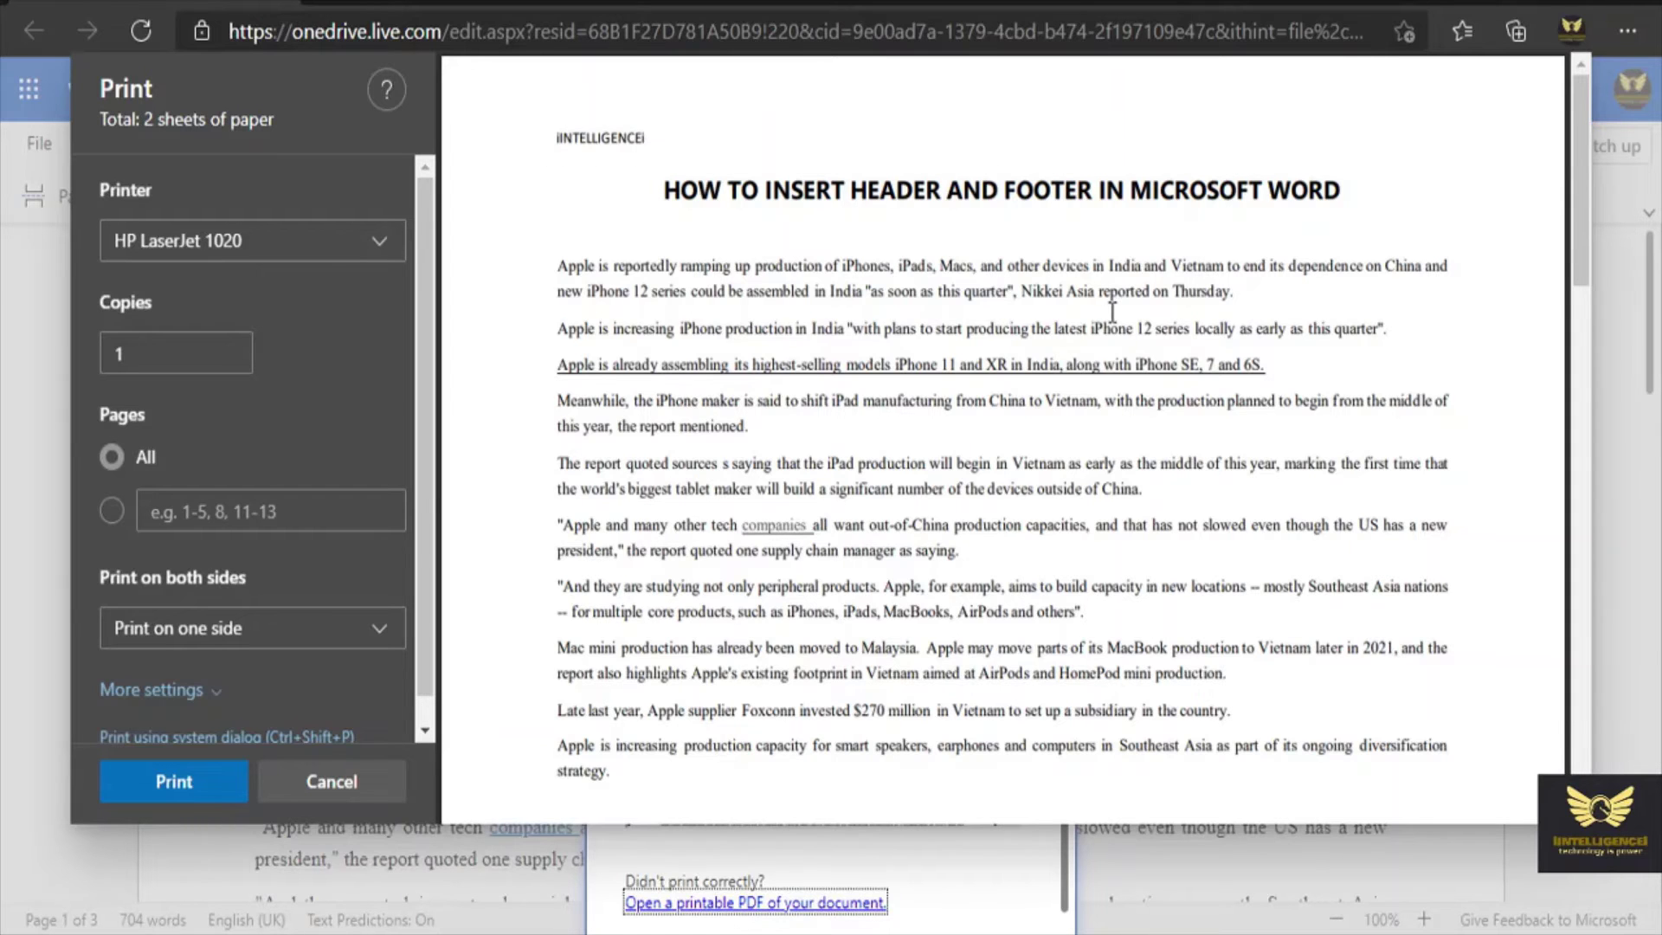
- Examine the header and footer on every page of the print preview, and leave it without printing
scroll(1114, 312, "down", 4)
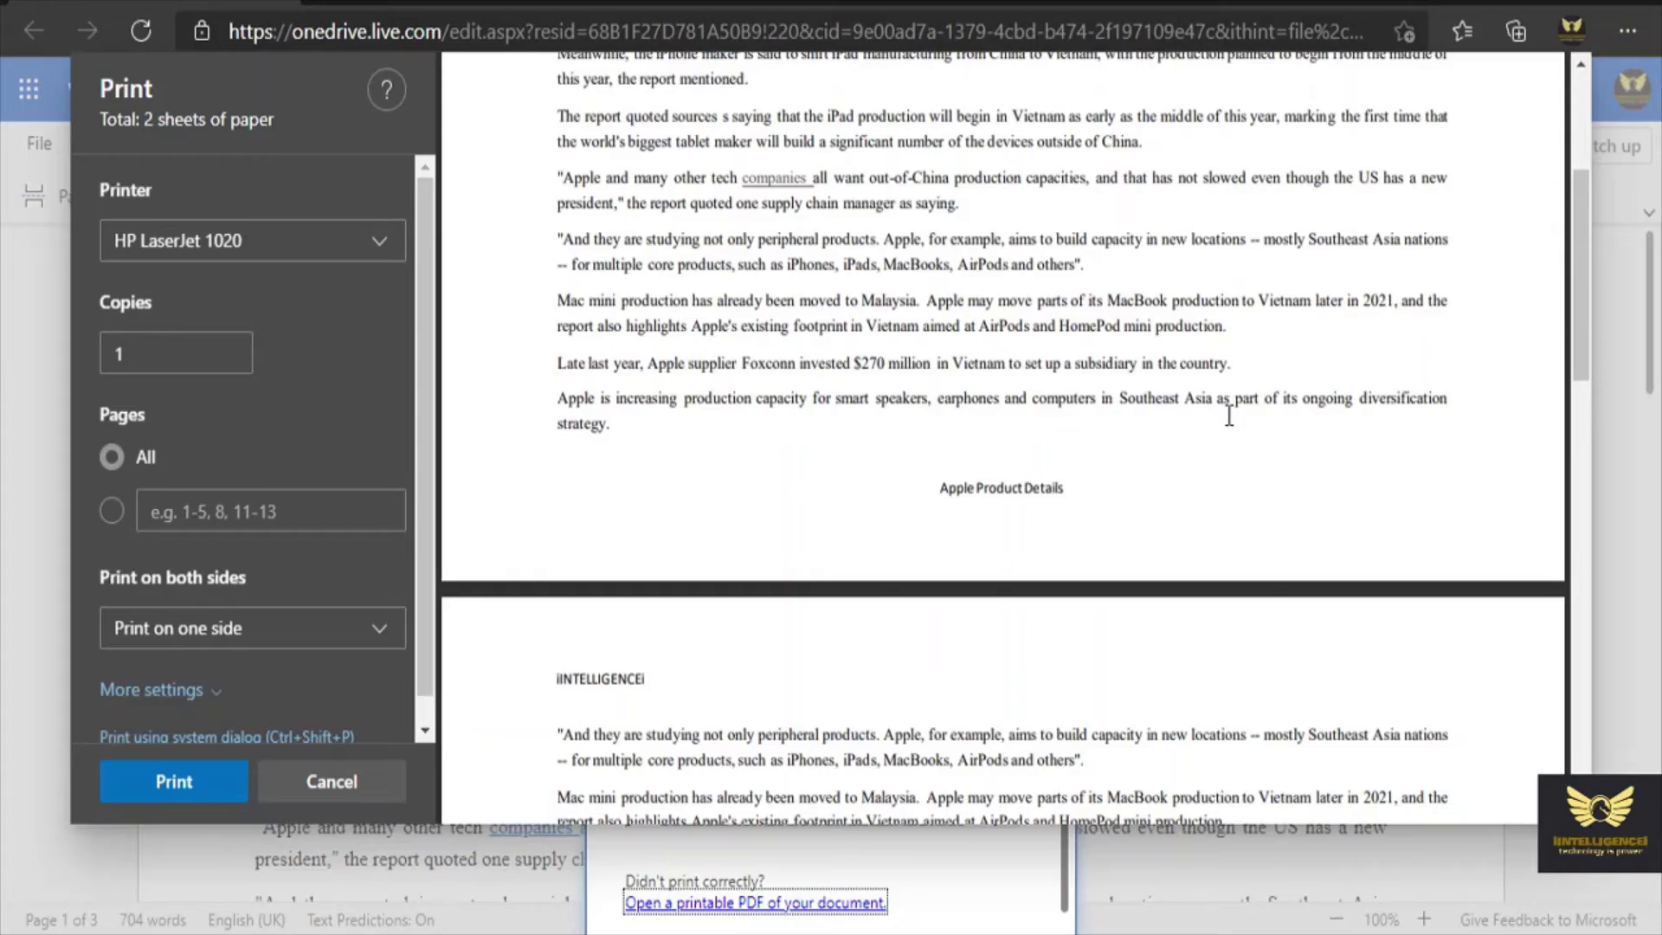
scroll(1229, 415, "down", 5)
scroll(1229, 415, "down", 3)
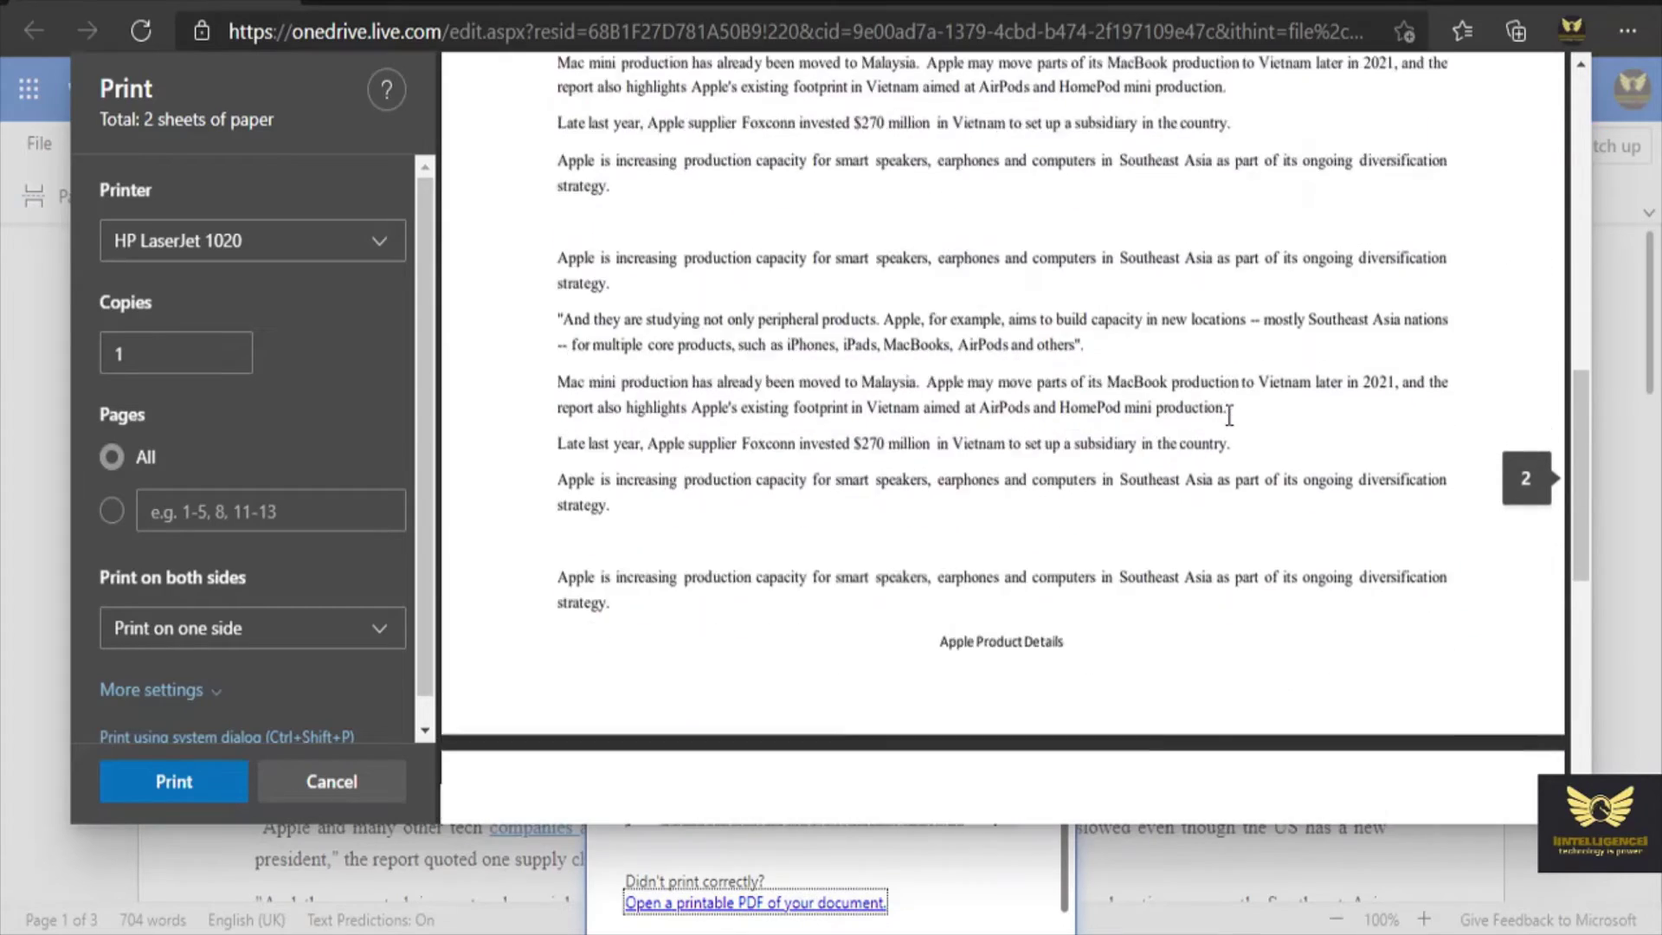
scroll(1228, 415, "up", 3)
scroll(900, 327, "up", 10)
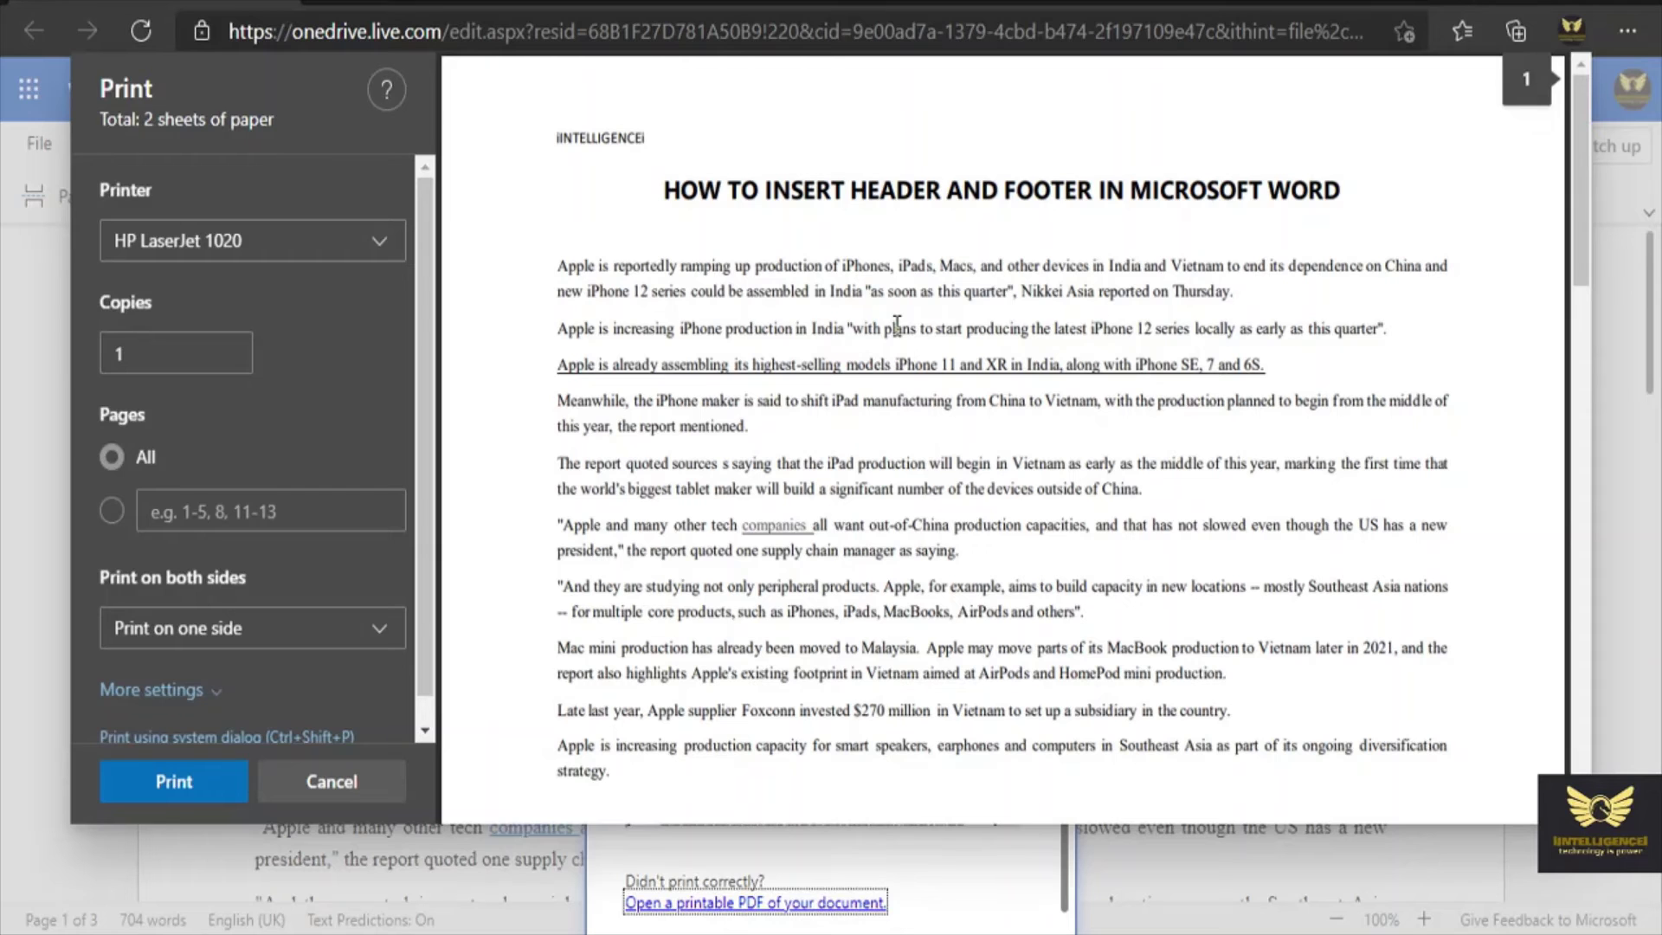
scroll(897, 326, "down", 3)
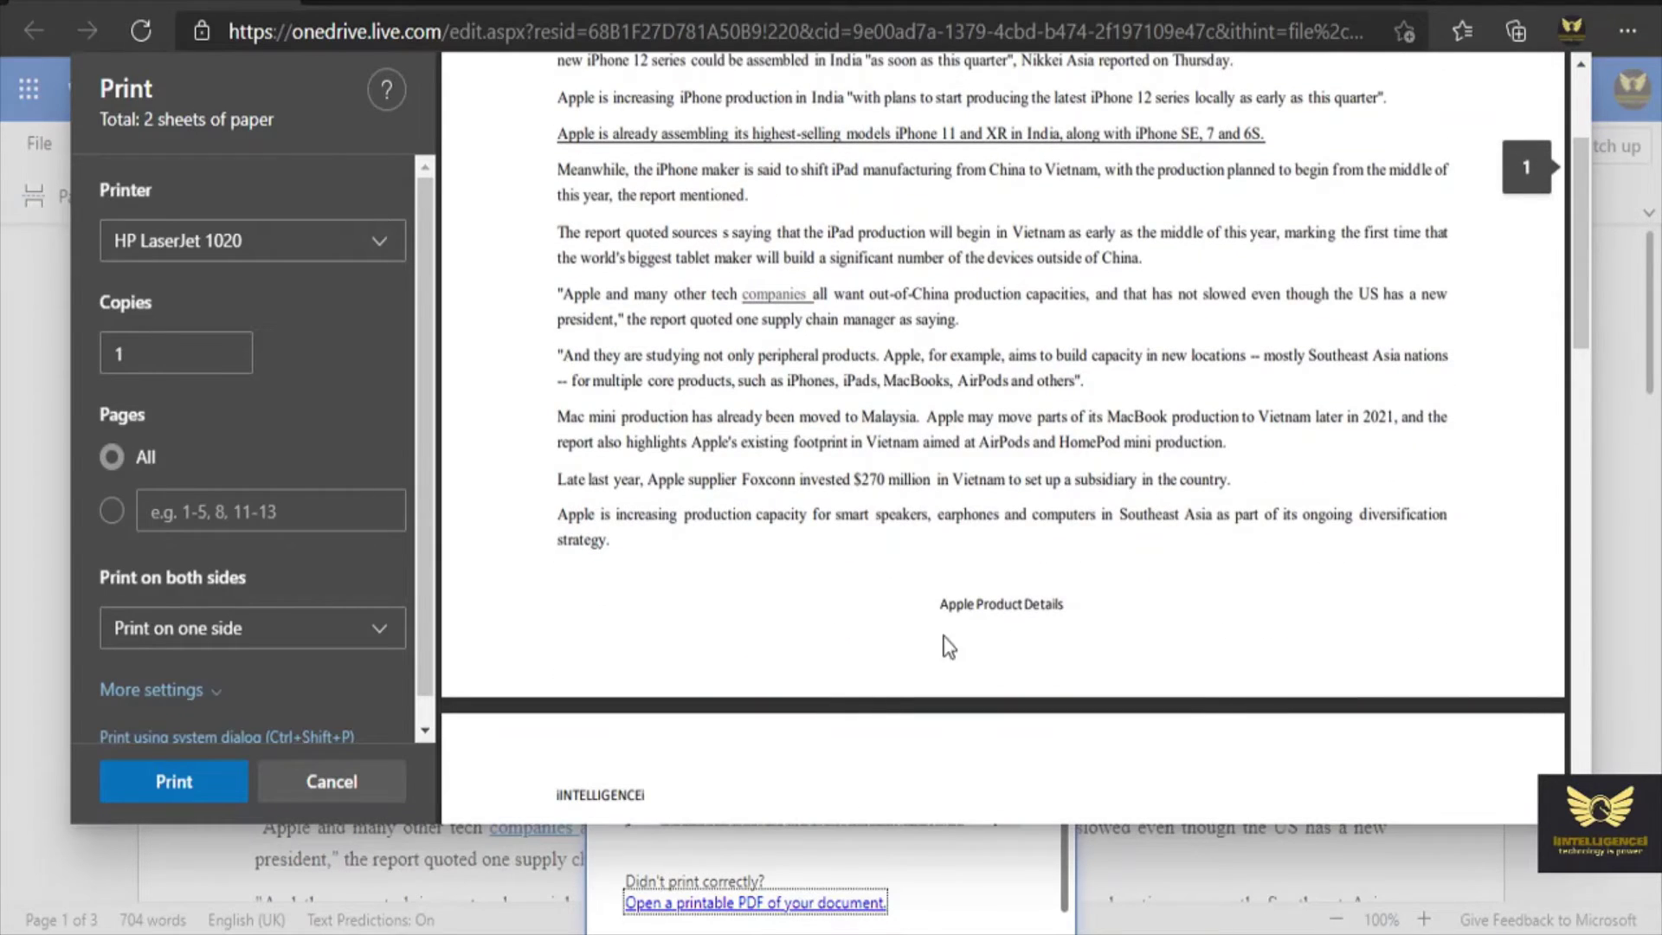
scroll(1148, 517, "down", 8)
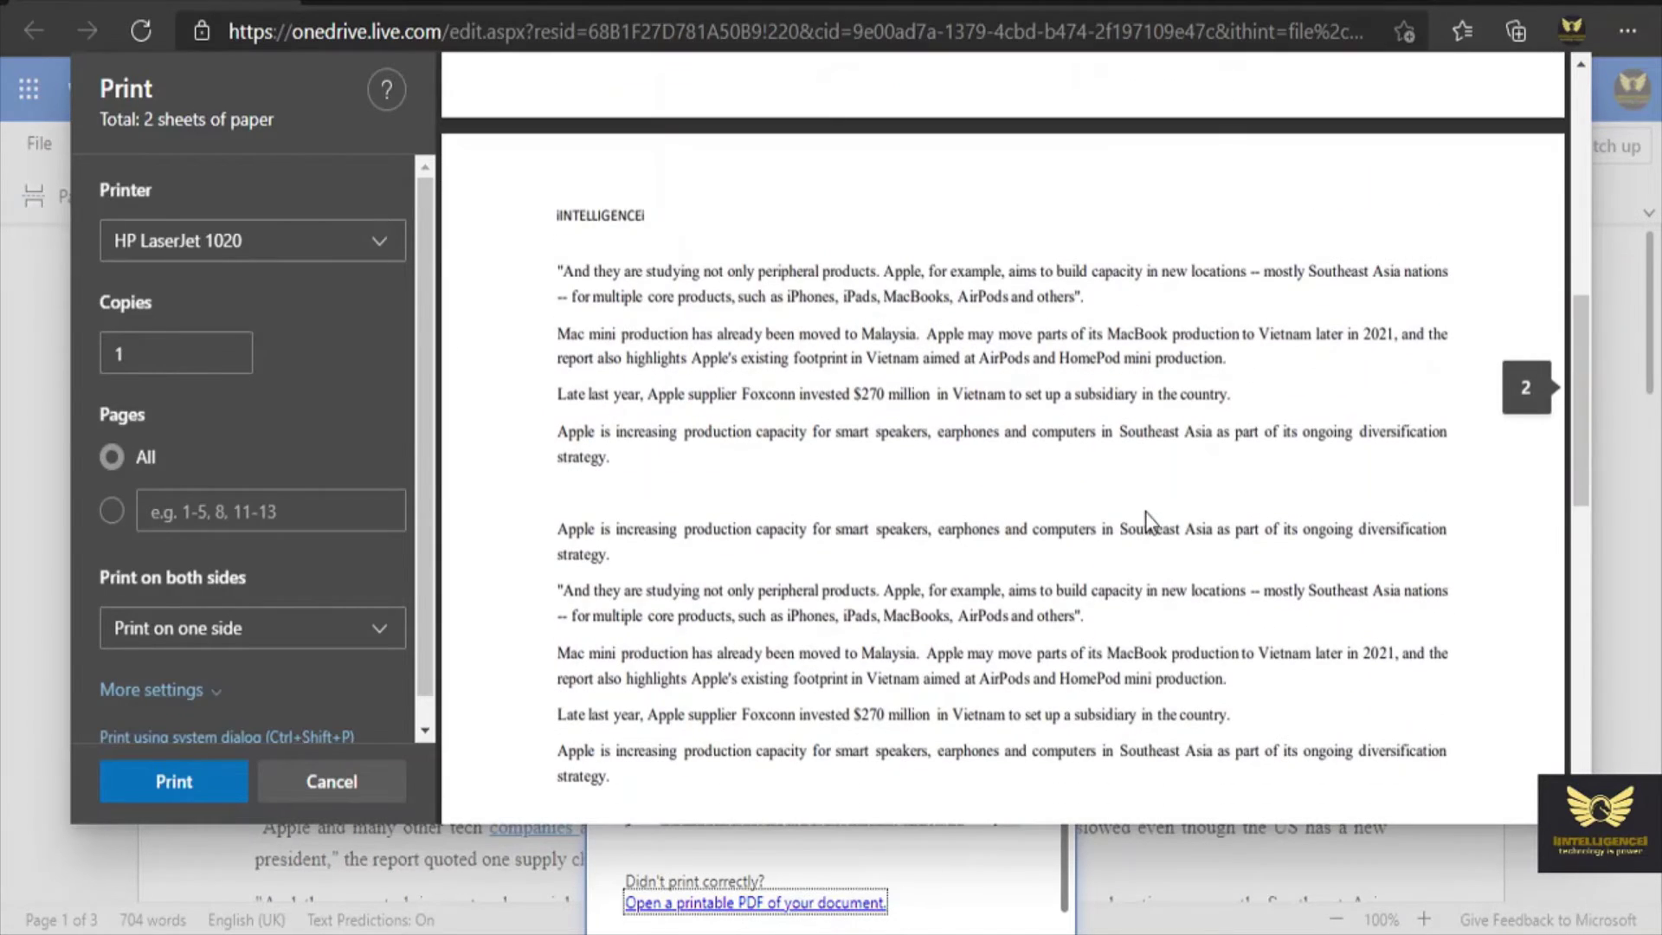
scroll(1145, 512, "down", 10)
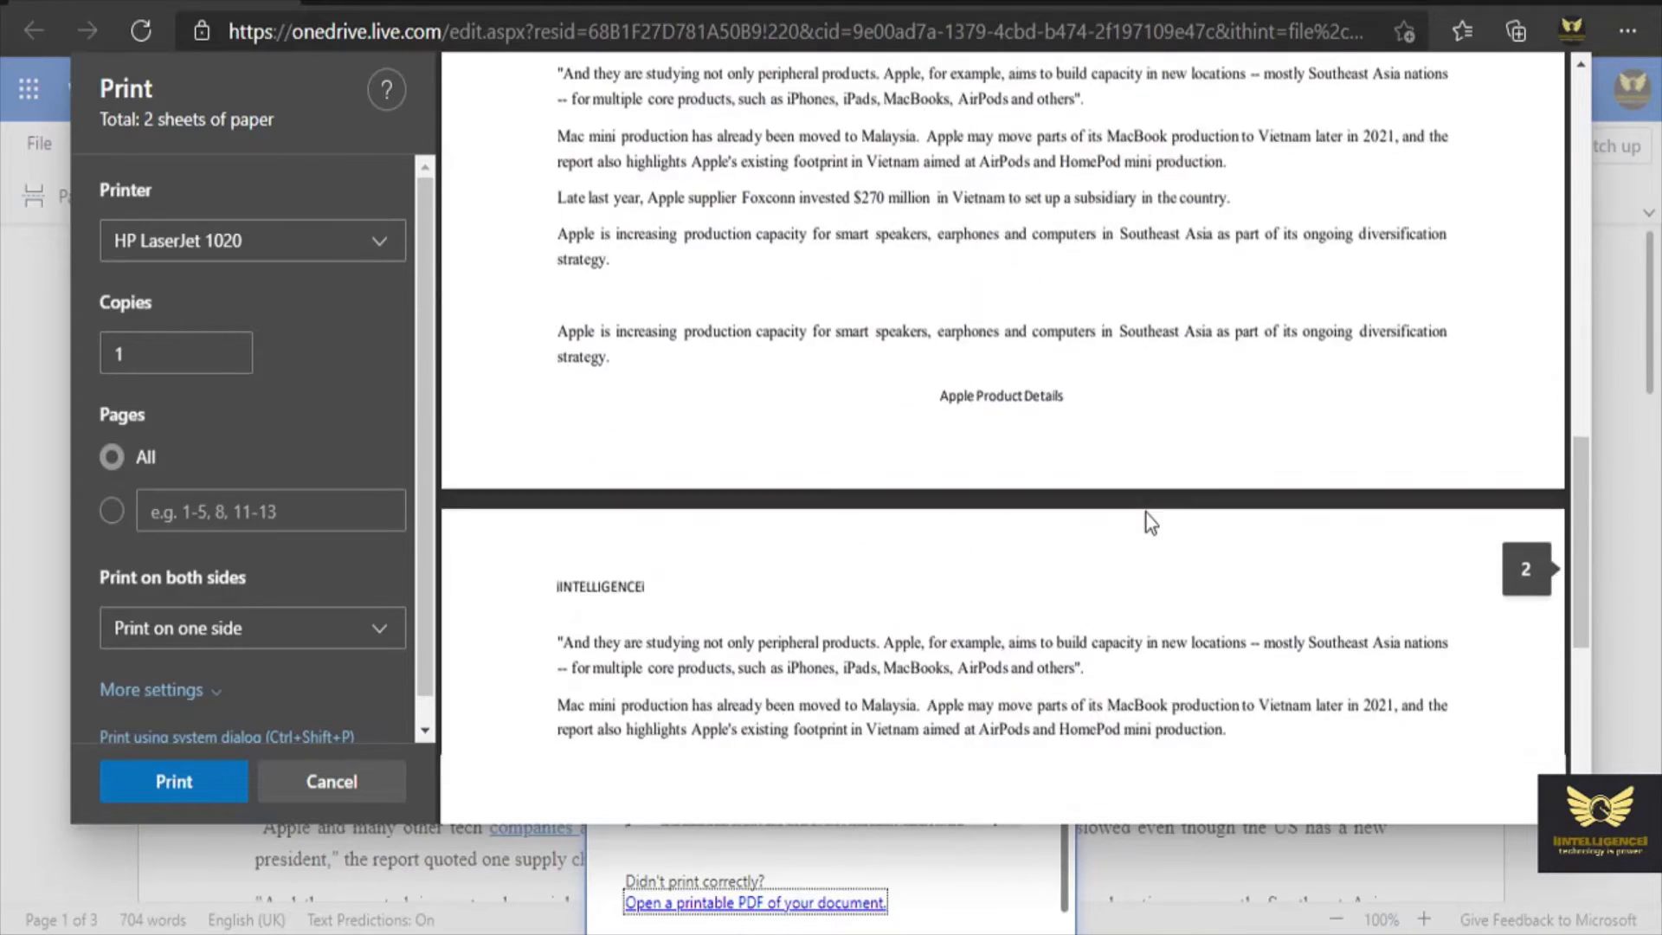
scroll(1148, 520, "down", 5)
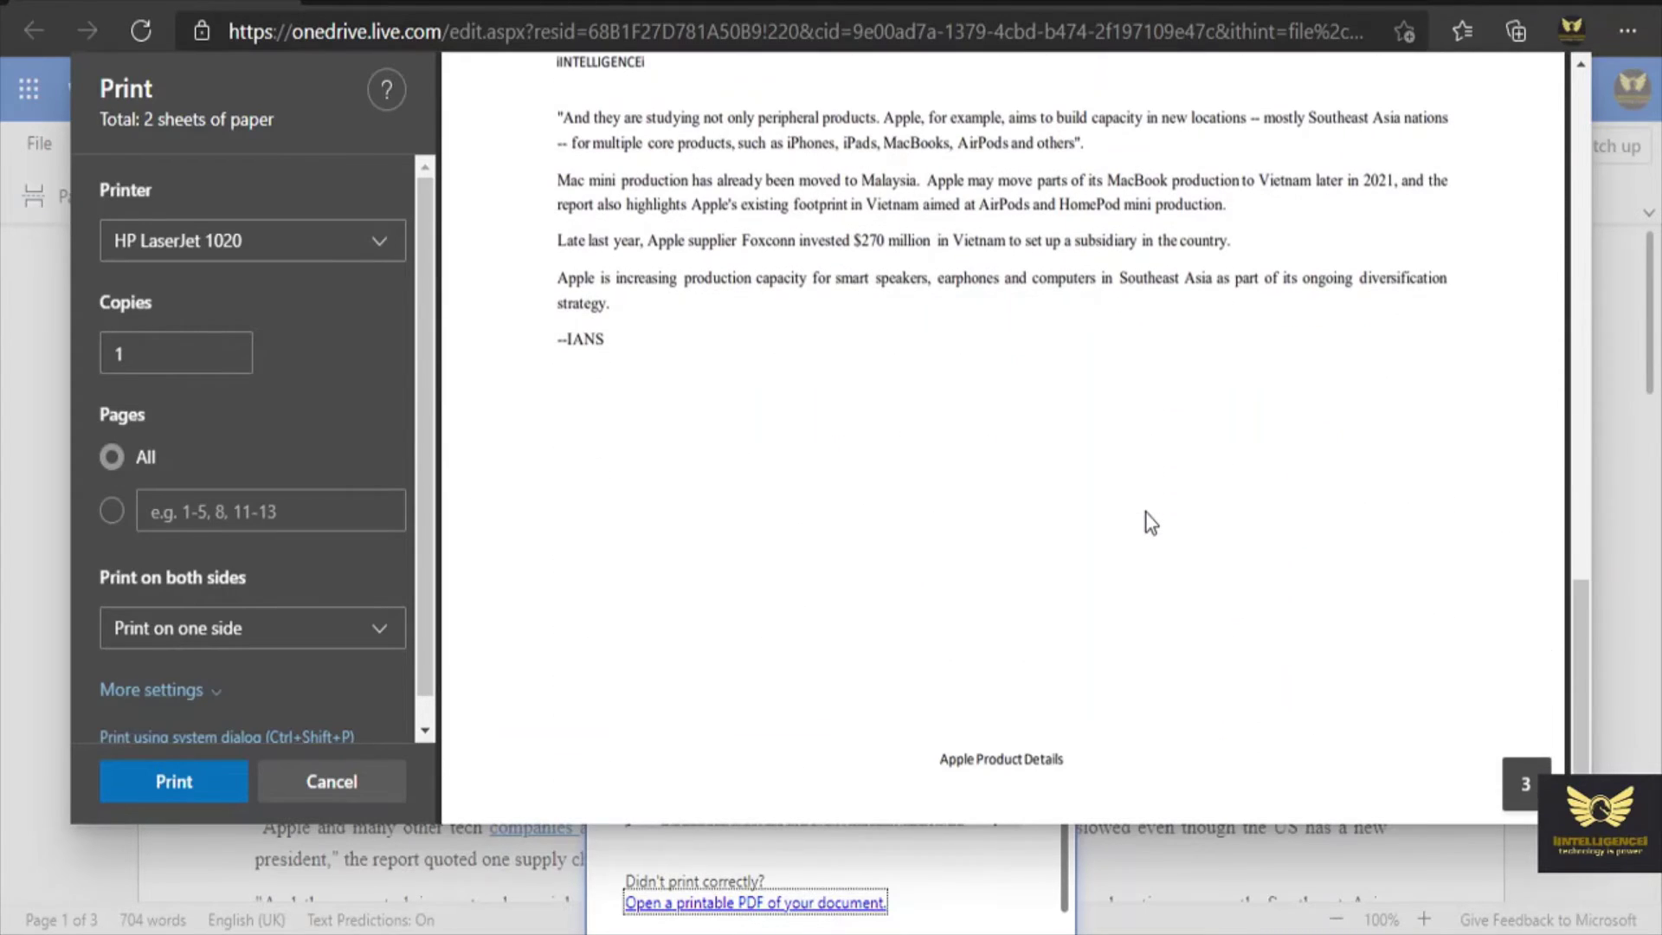
scroll(1148, 521, "down", 2)
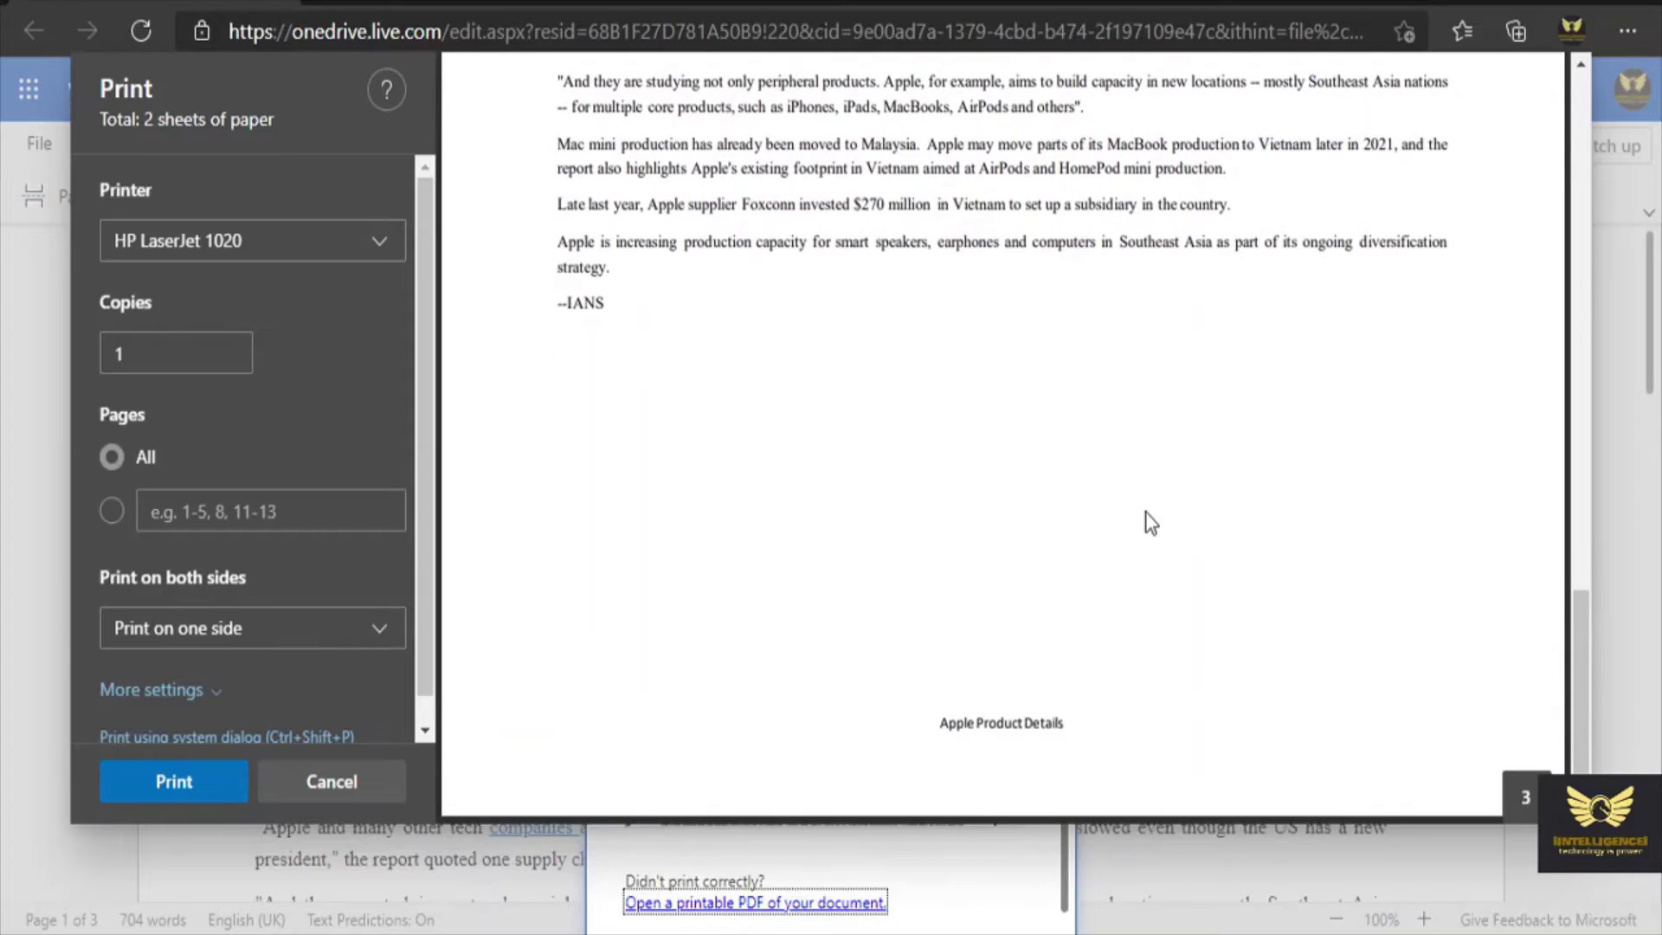
scroll(1148, 519, "up", 10)
scroll(1146, 512, "up", 4)
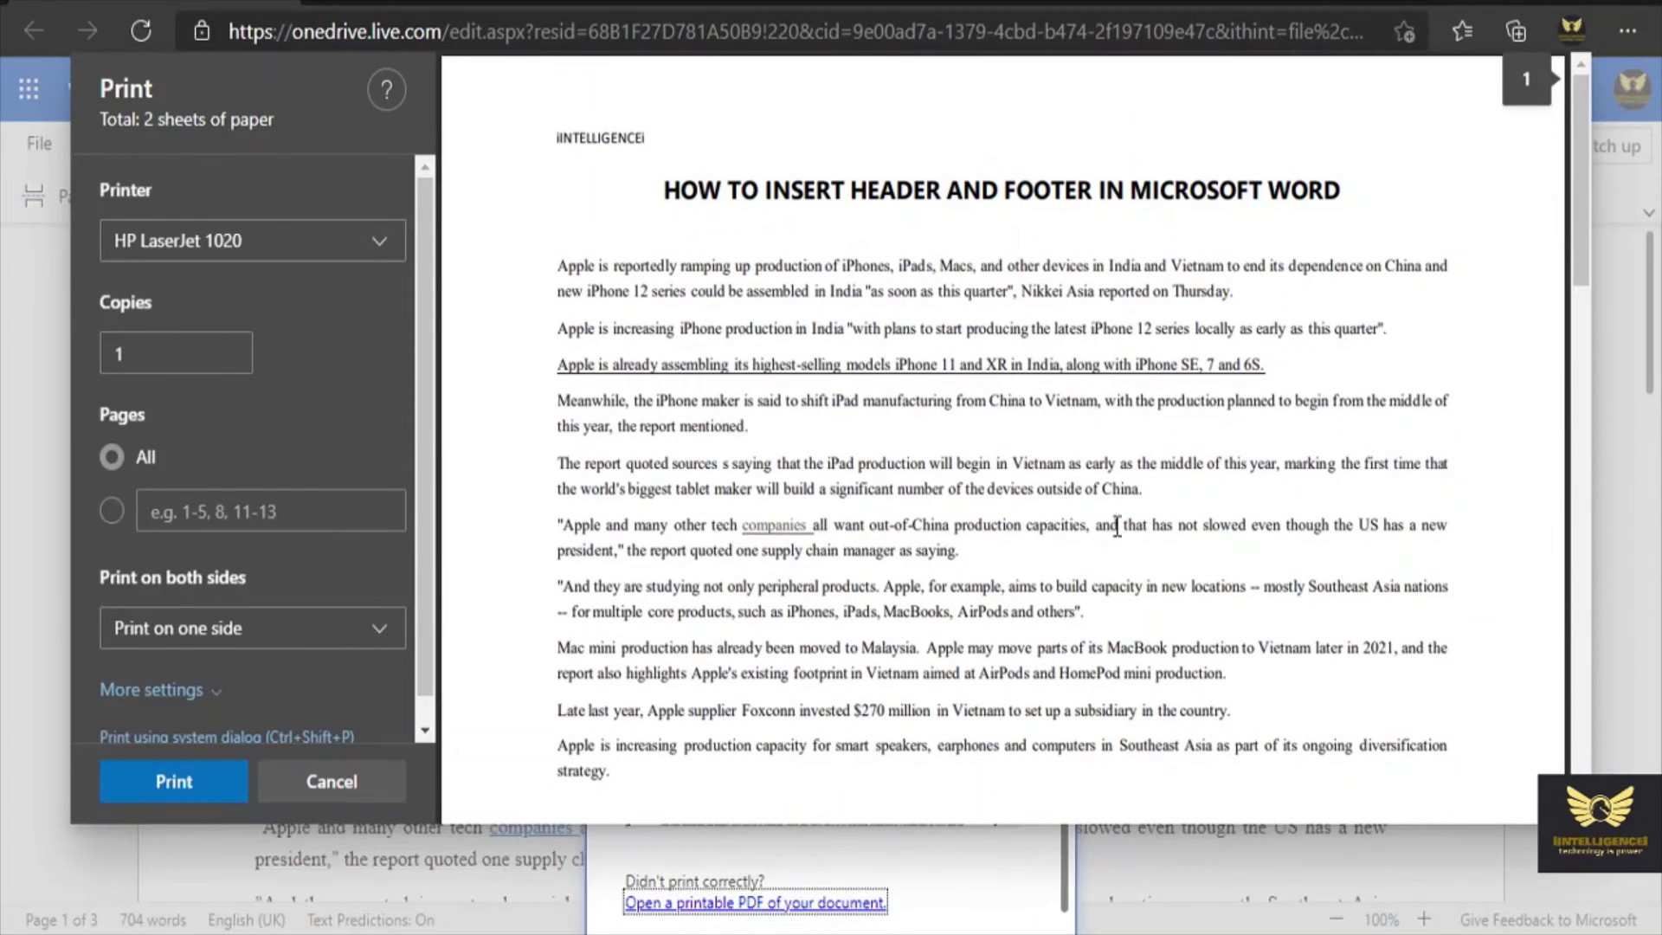
left_click(335, 782)
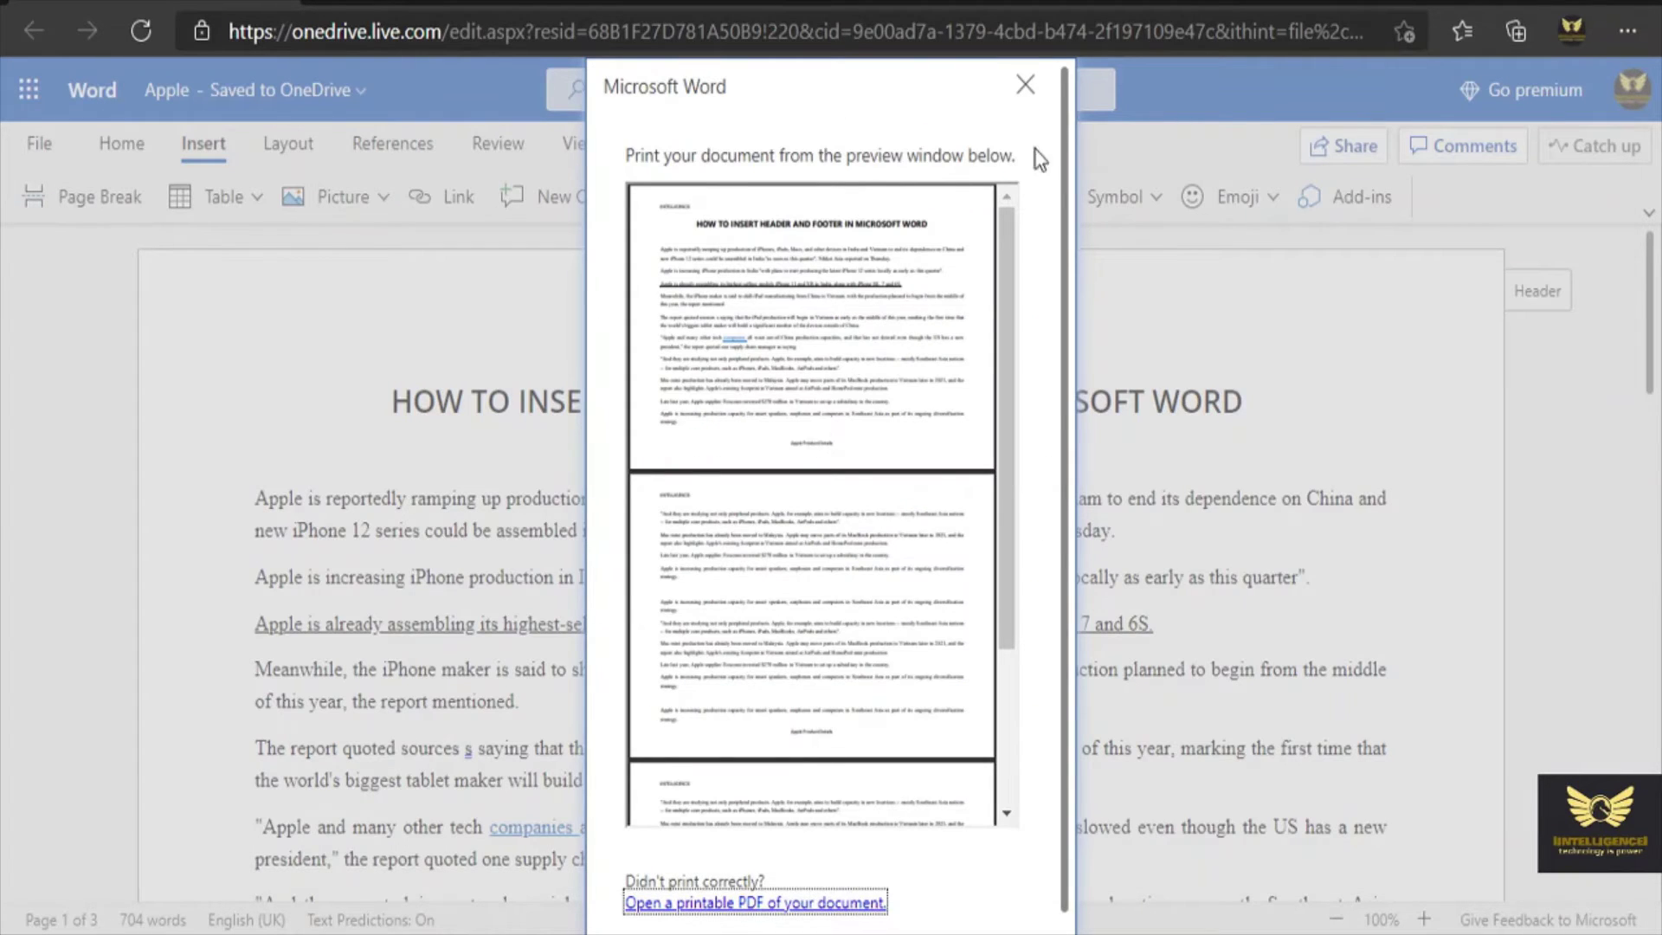
- Dismiss the print window, add page numbers to the right side of the footer, and return to the document body
left_click(1026, 82)
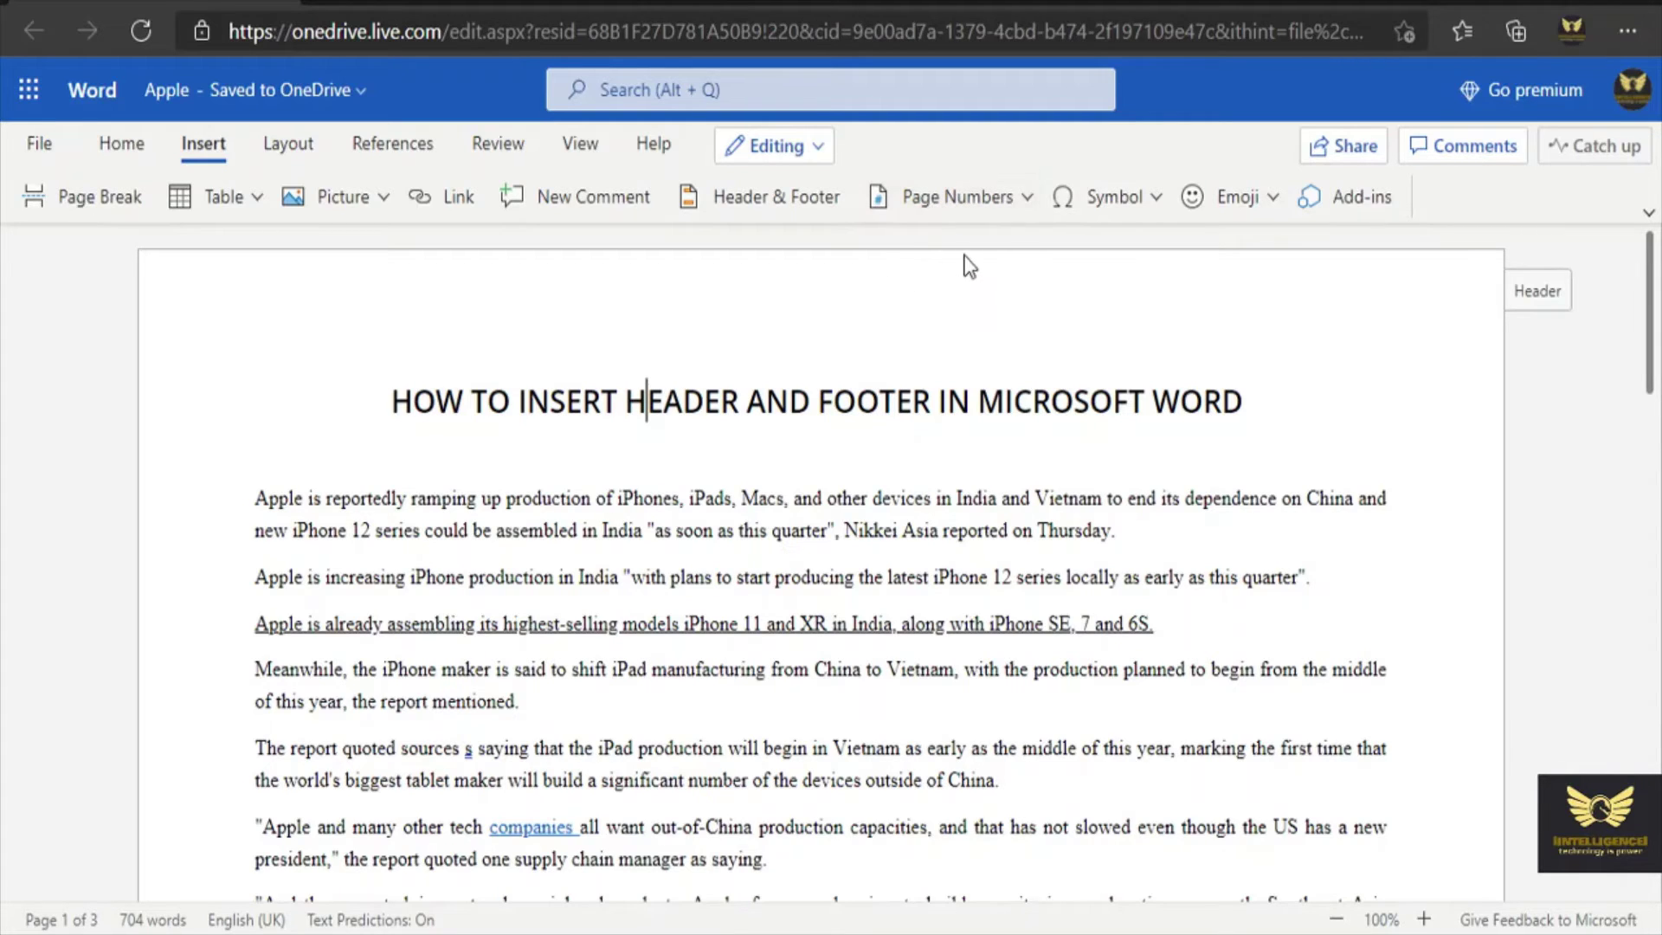
left_click(949, 198)
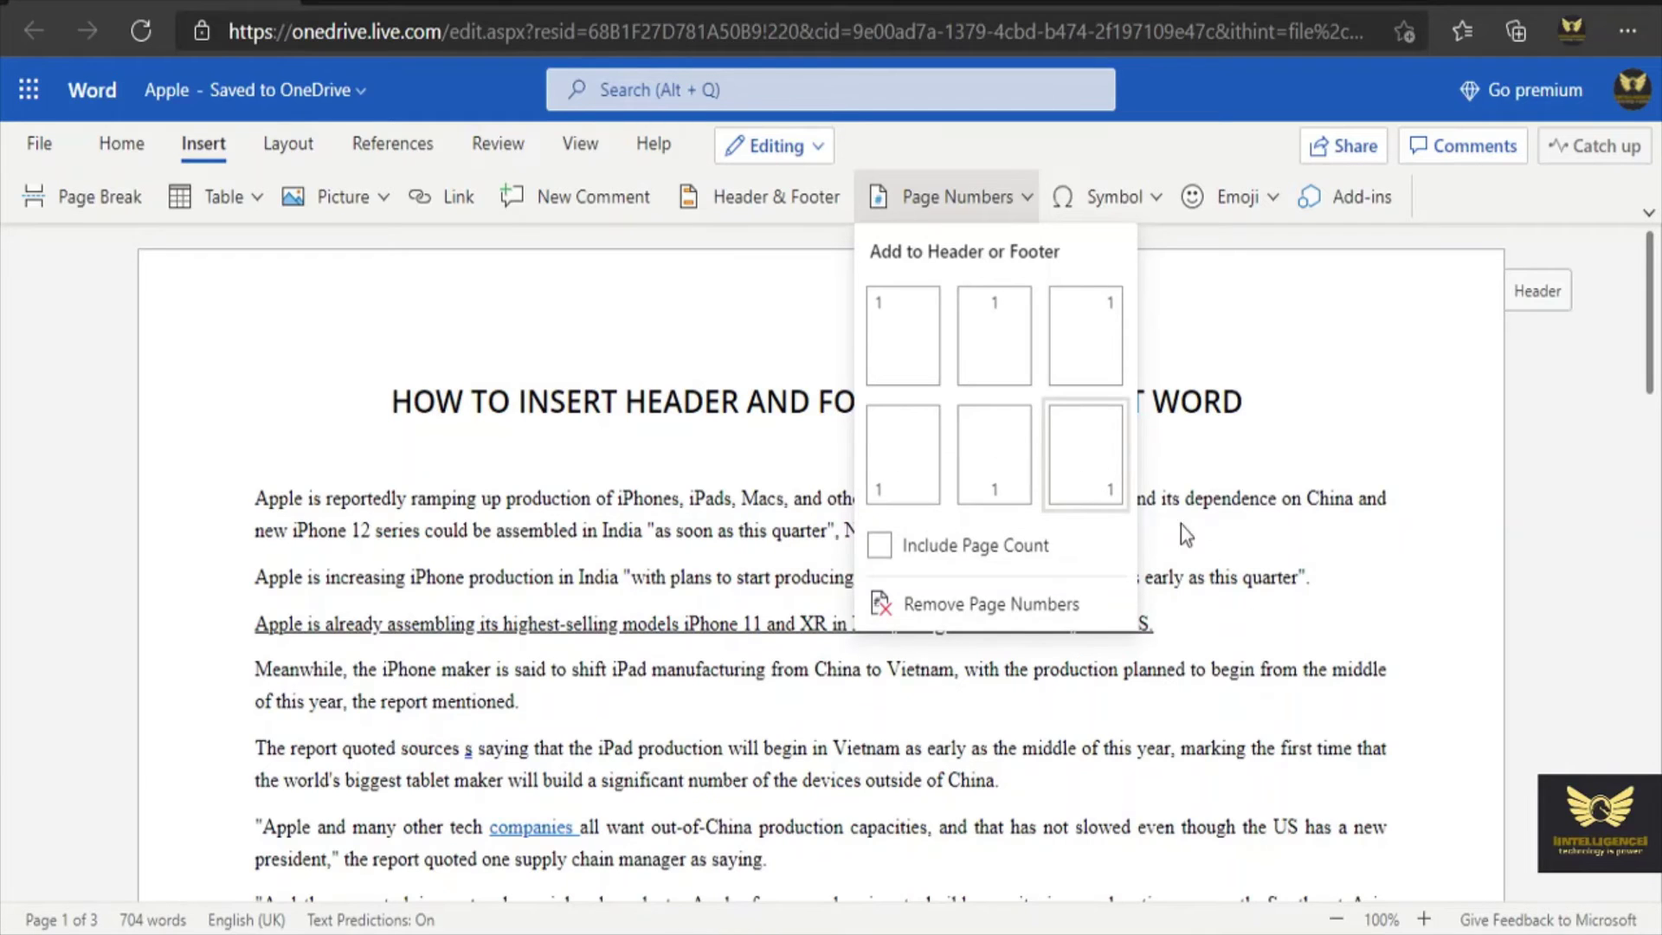
left_click(1084, 460)
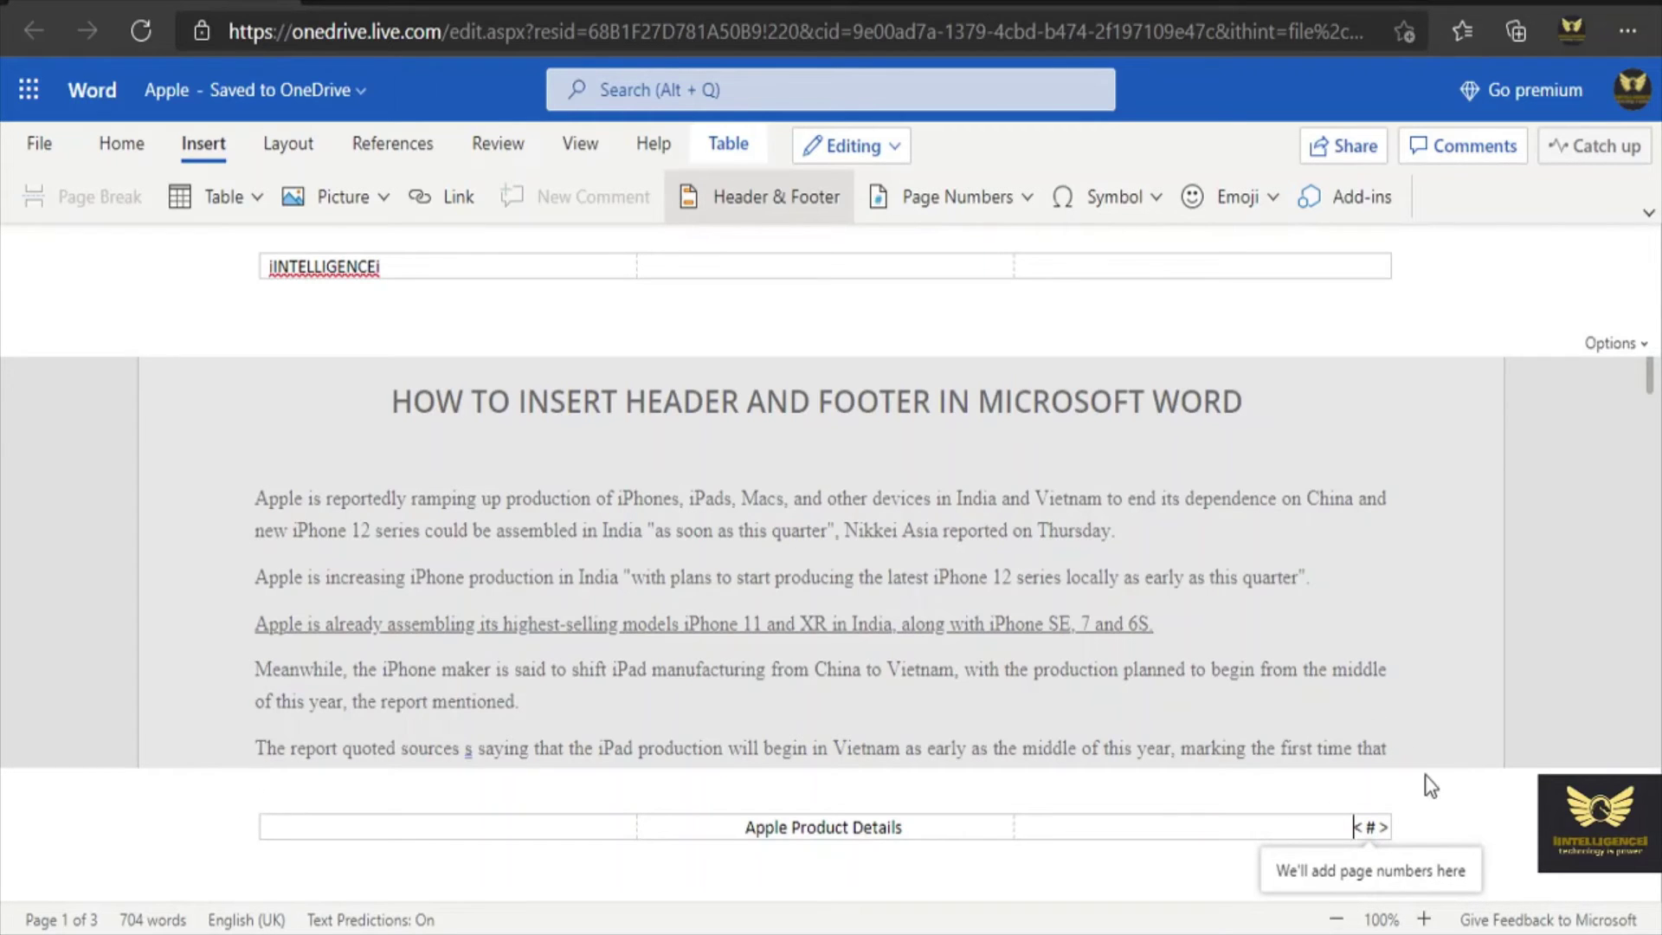
left_click(1342, 674)
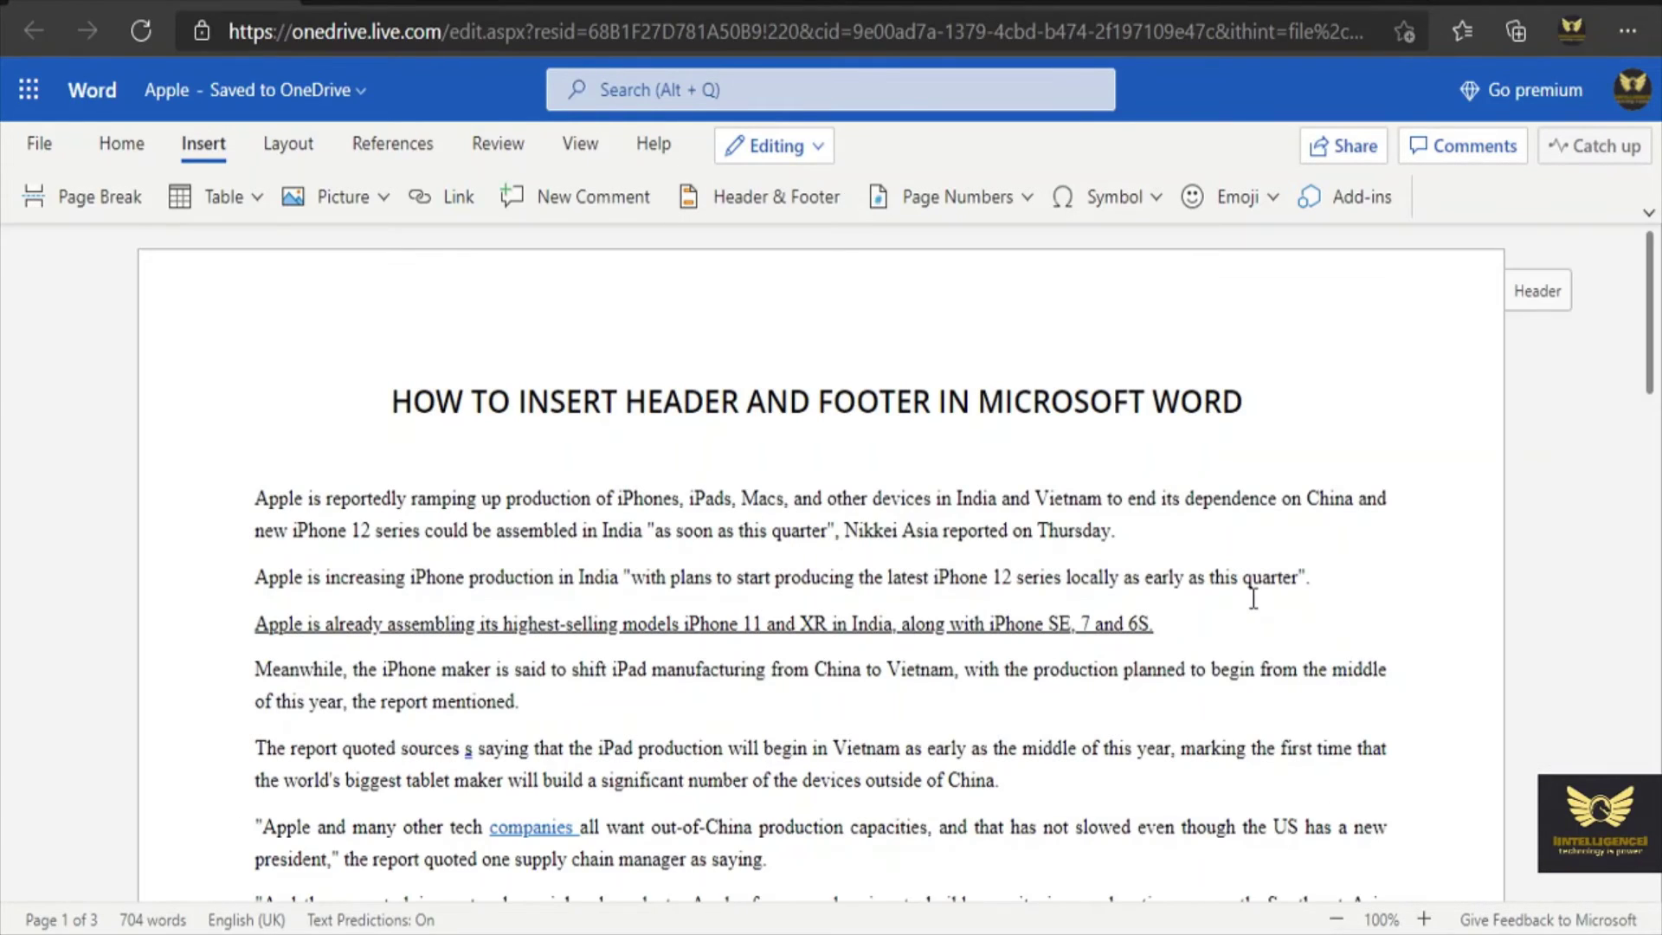
- Look through the document for the page numbers on each page and open the print preview
scroll(1253, 597, "down", 3)
scroll(1253, 597, "down", 5)
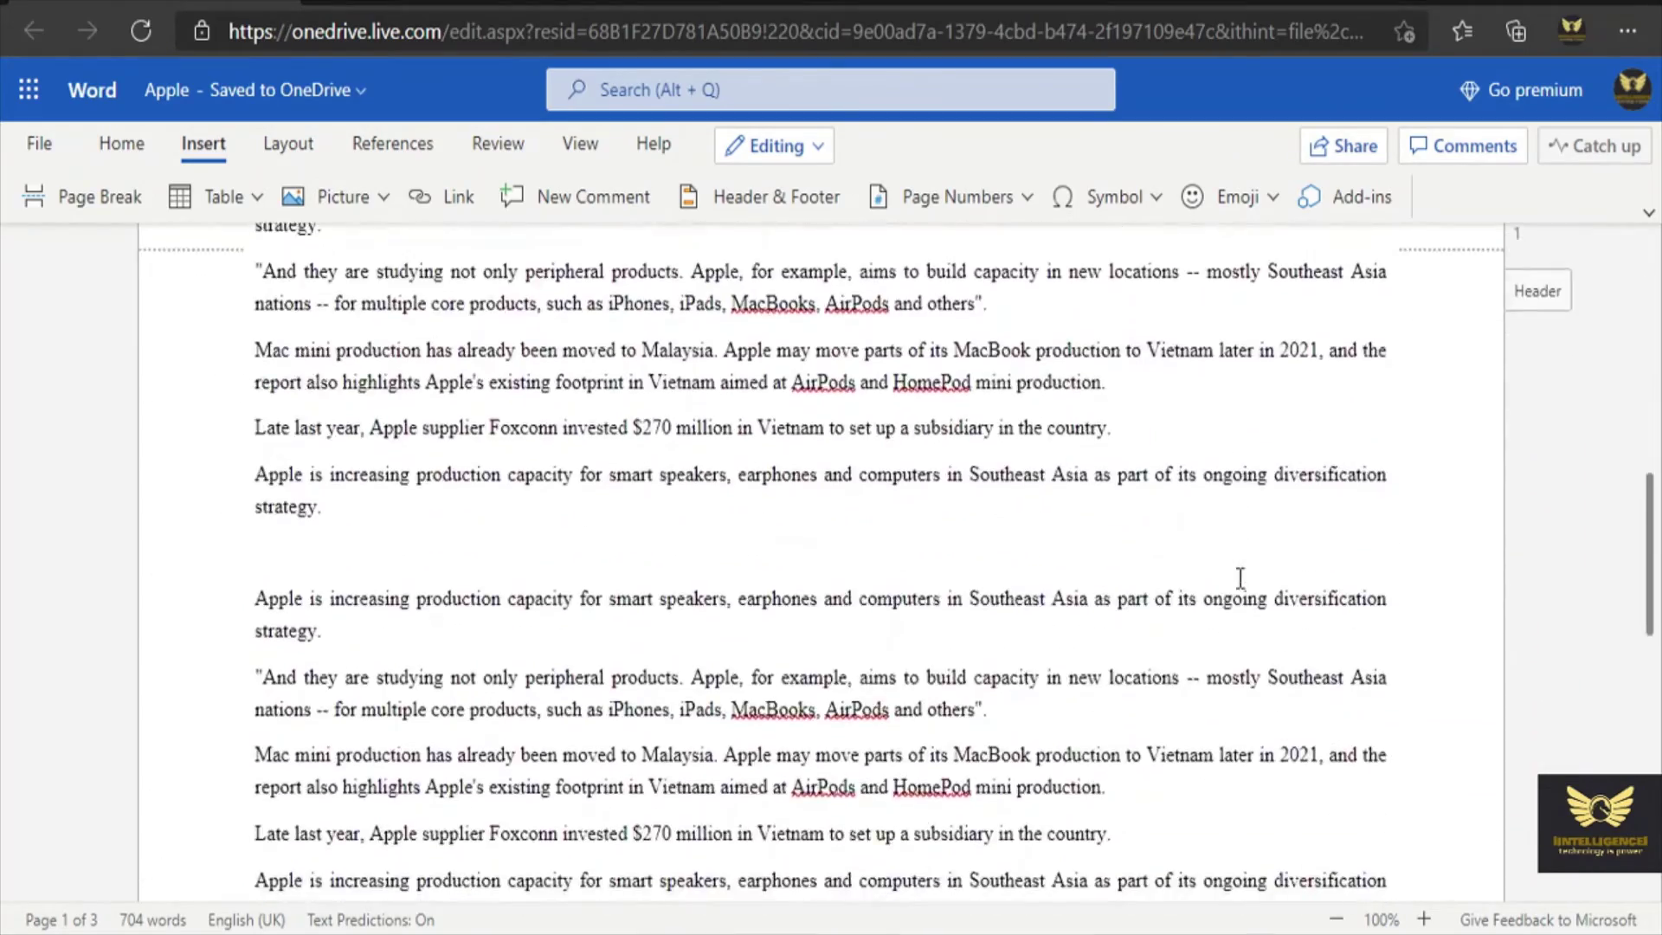
scroll(1240, 578, "down", 8)
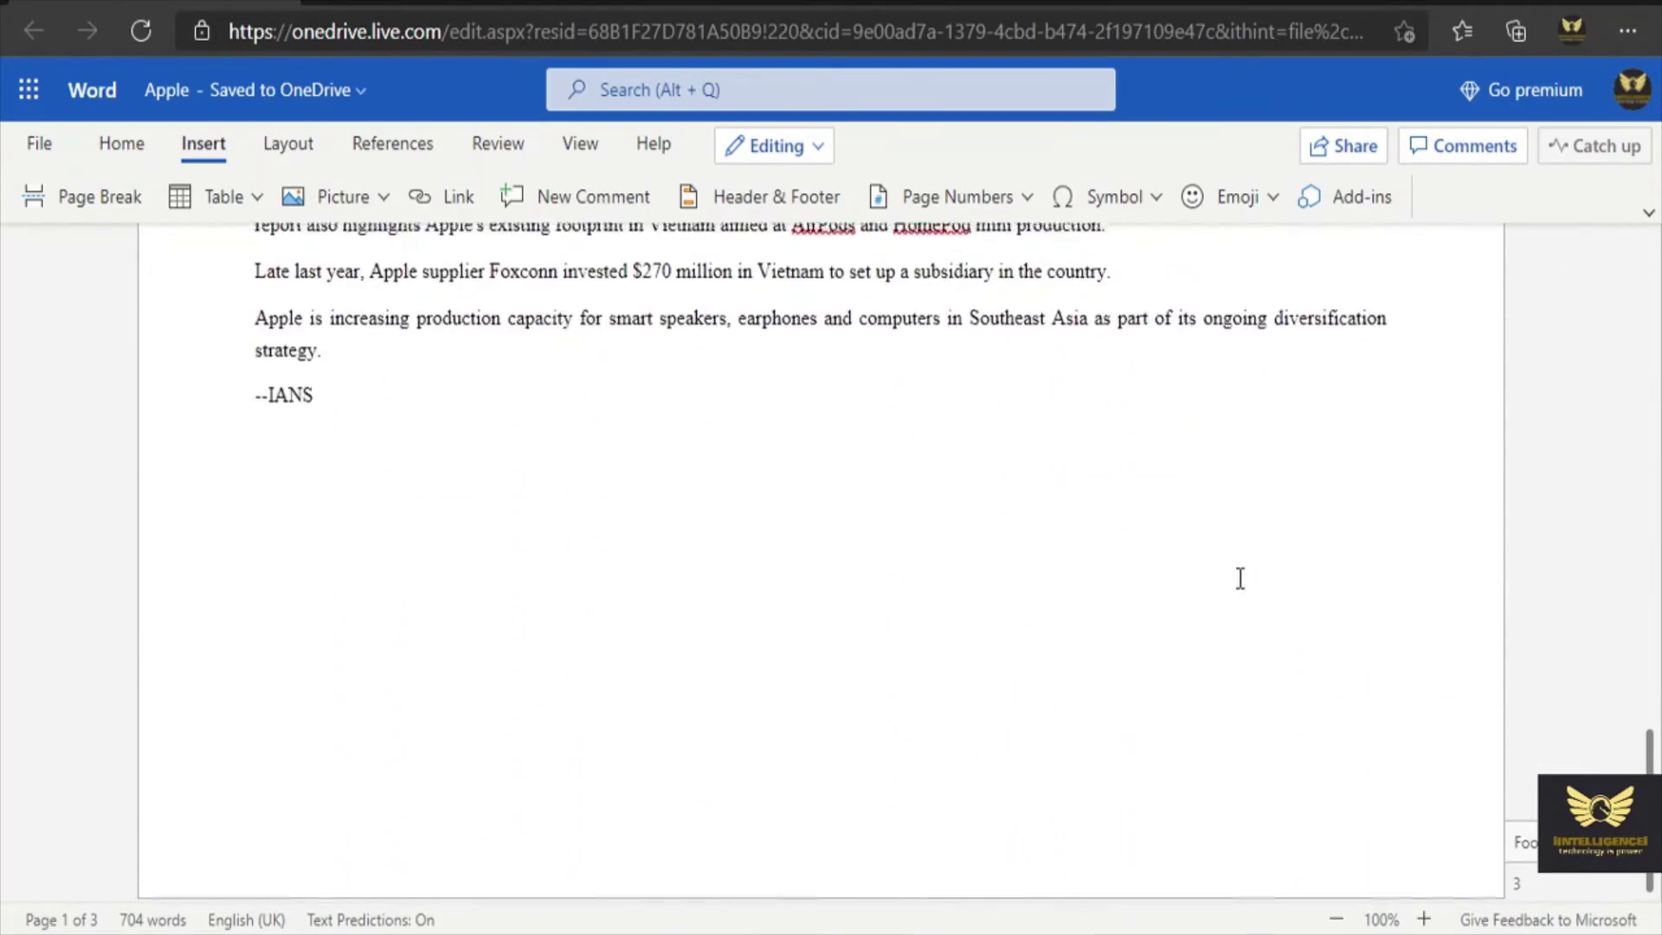
scroll(1240, 578, "up", 15)
scroll(1240, 578, "down", 2)
left_click(32, 145)
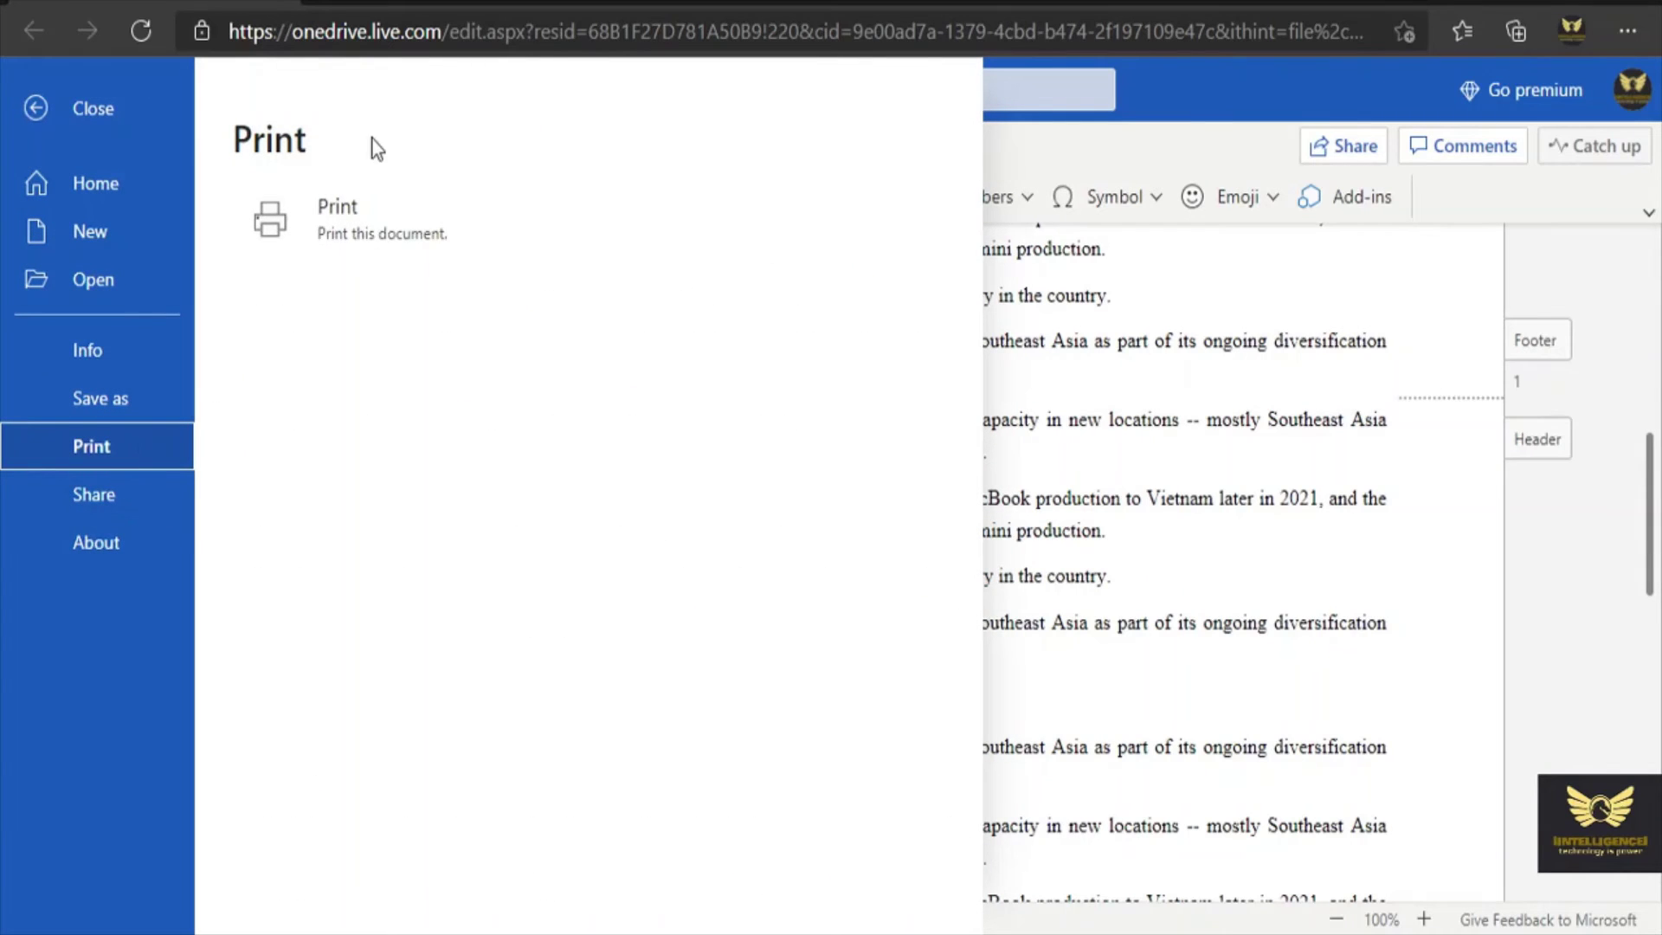
left_click(341, 215)
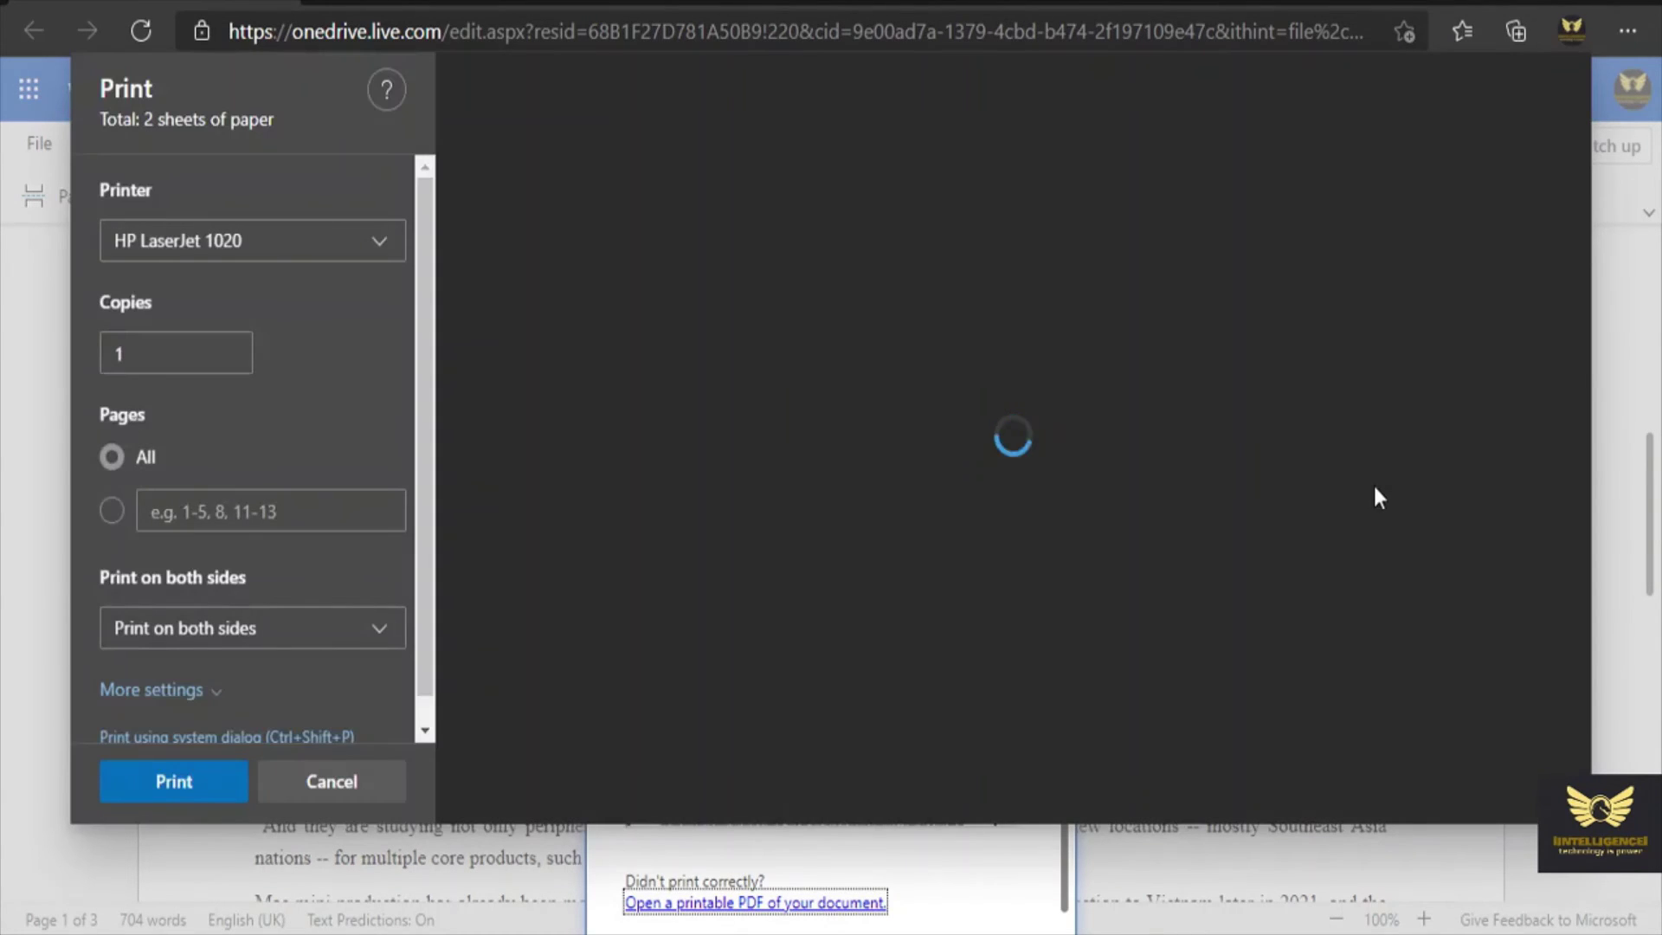
- Examine the footer page numbers on every page of the print preview, and leave it without printing
scroll(1380, 496, "down", 3)
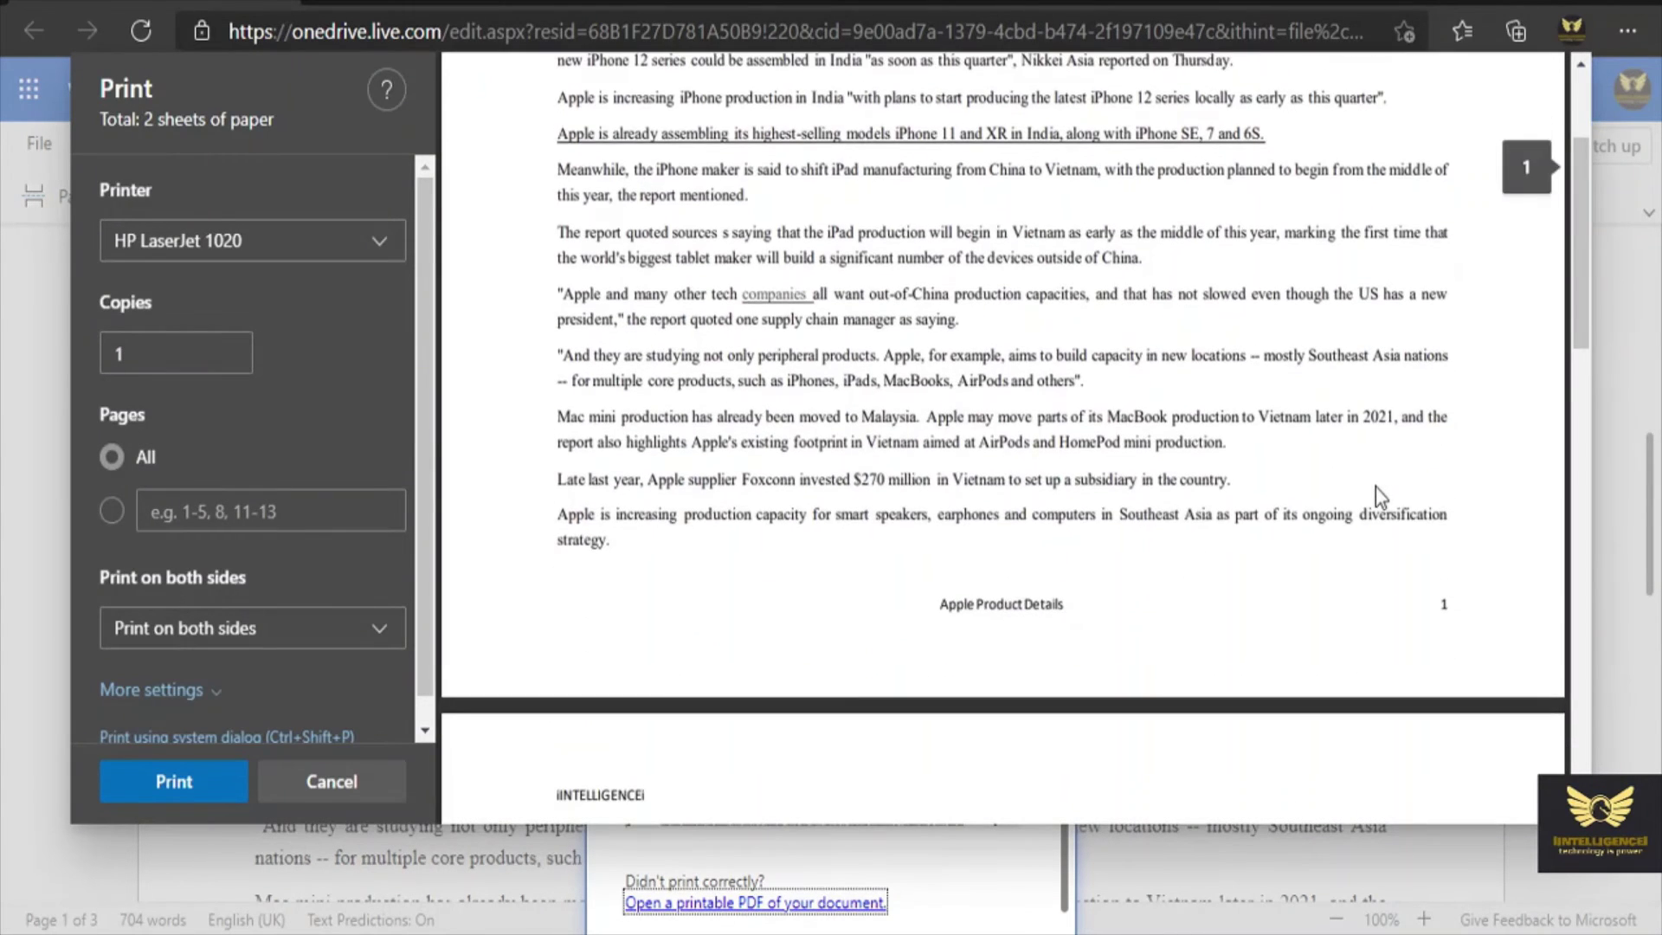
scroll(1264, 426, "down", 10)
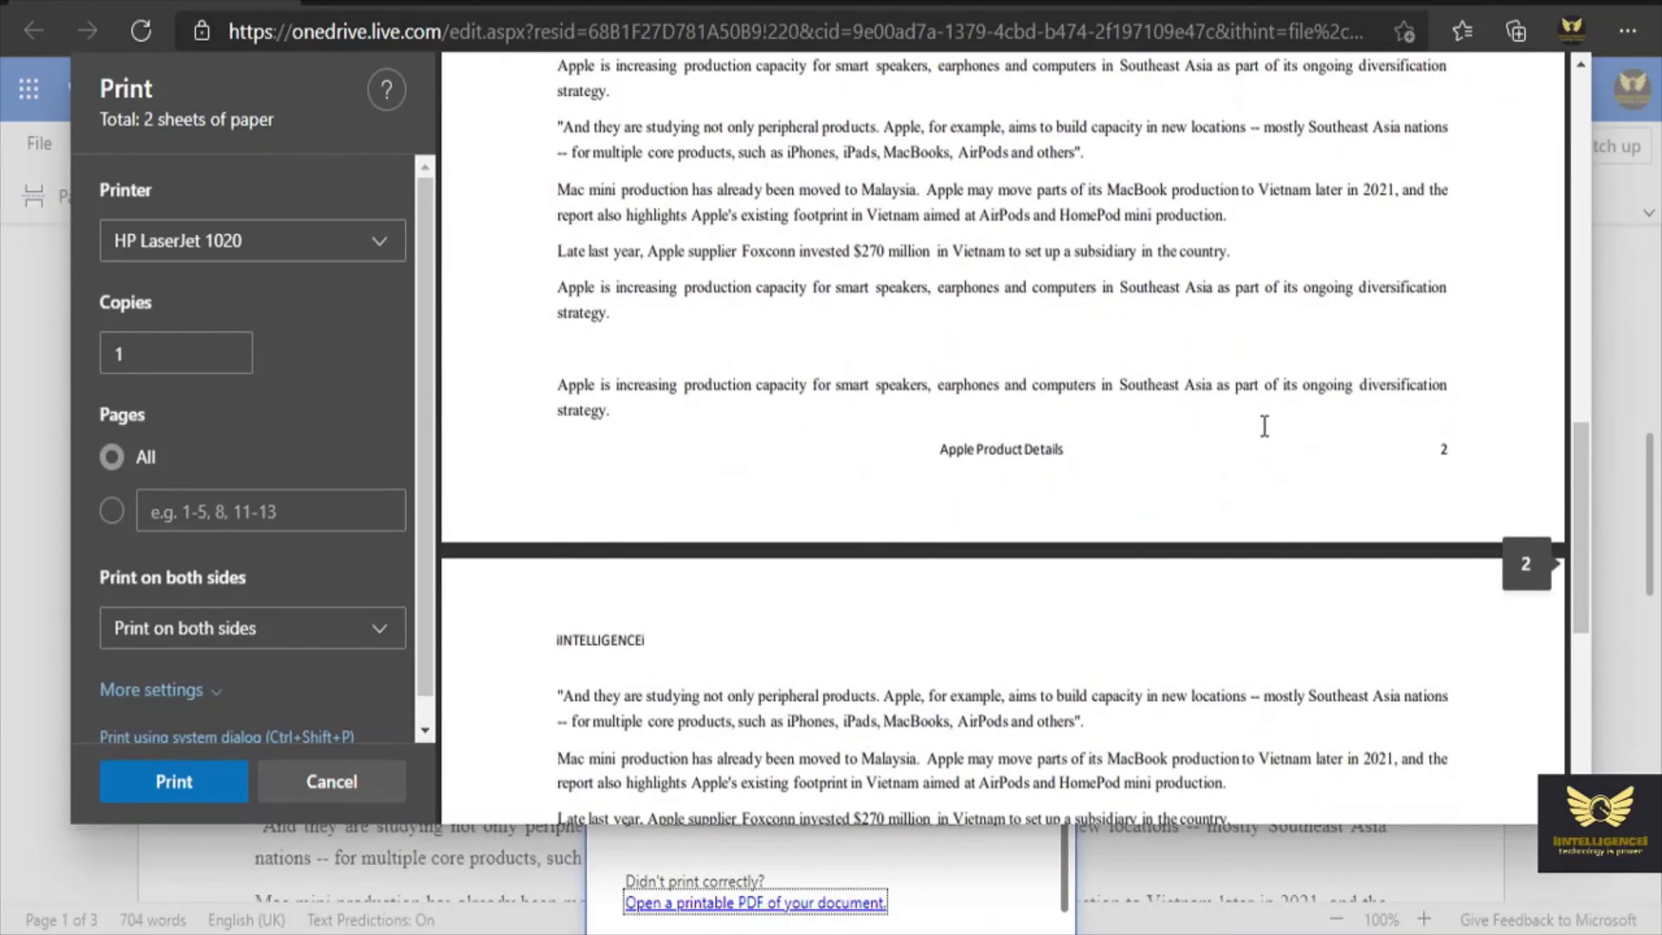
scroll(1263, 426, "down", 5)
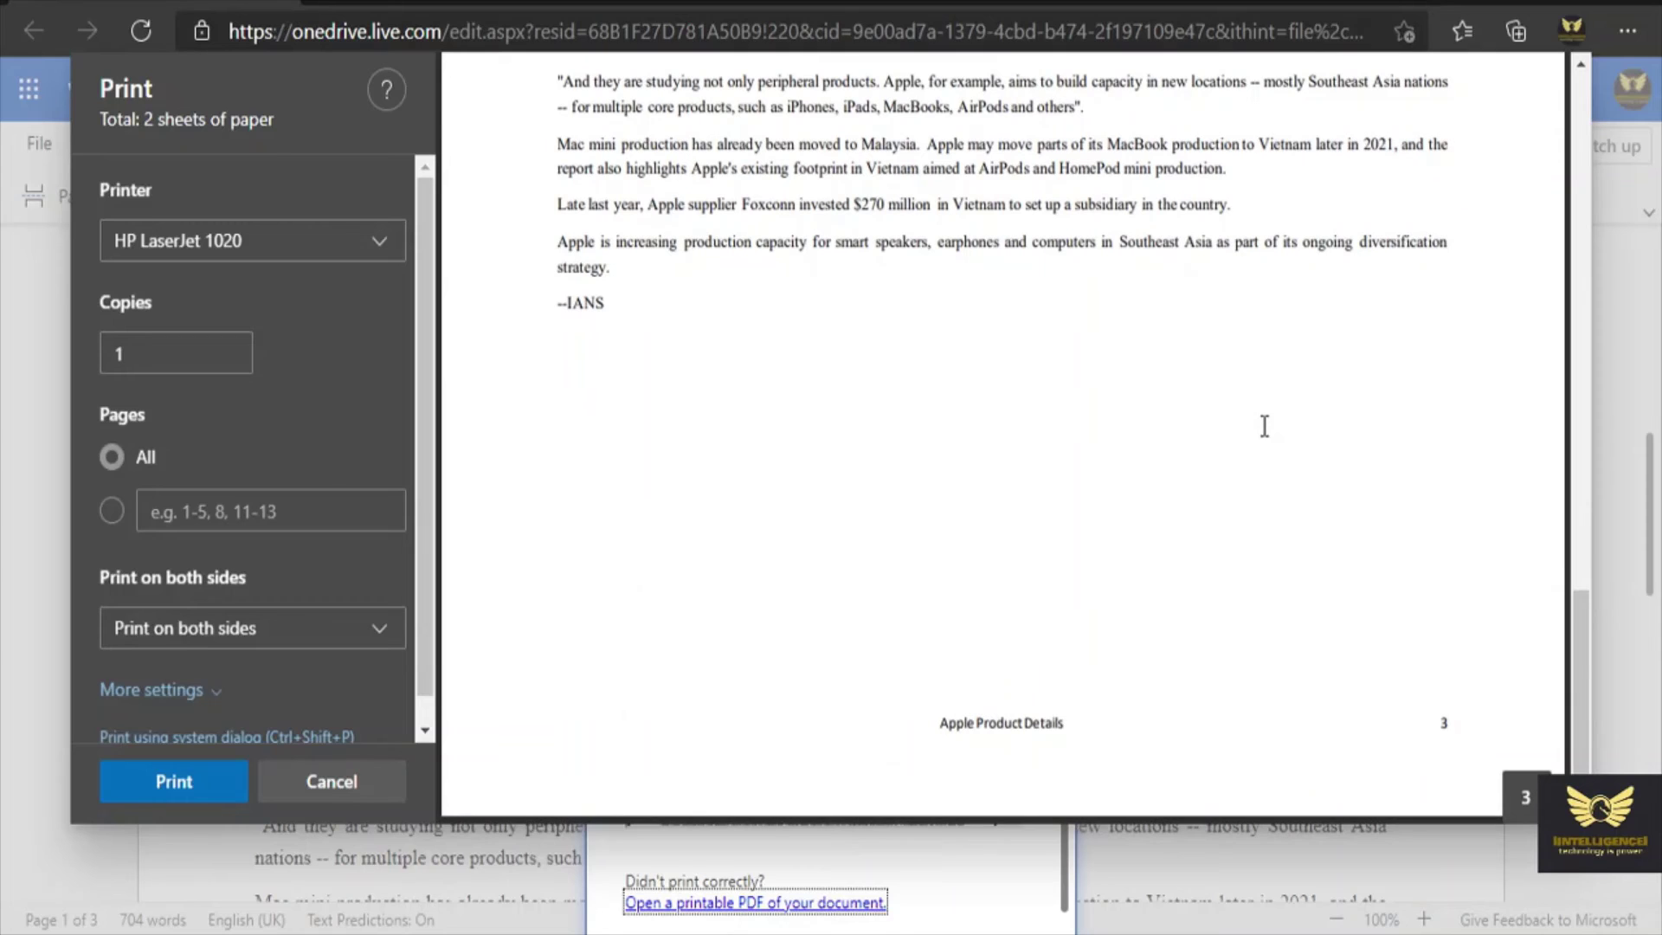
scroll(1264, 426, "up", 20)
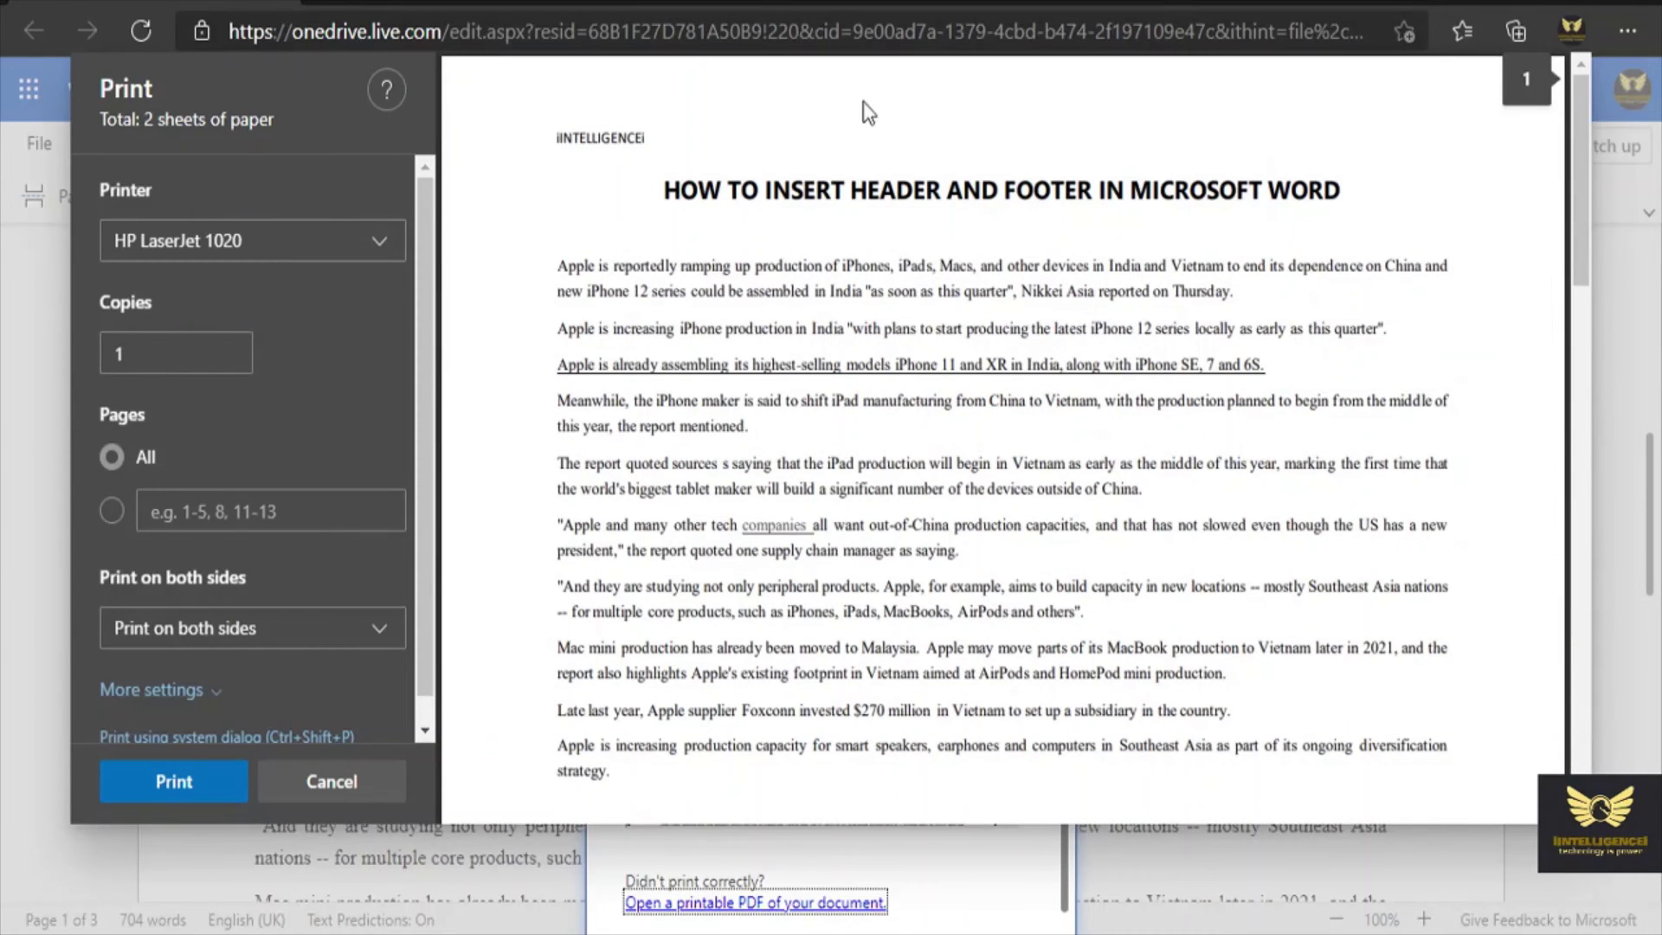
left_click(294, 784)
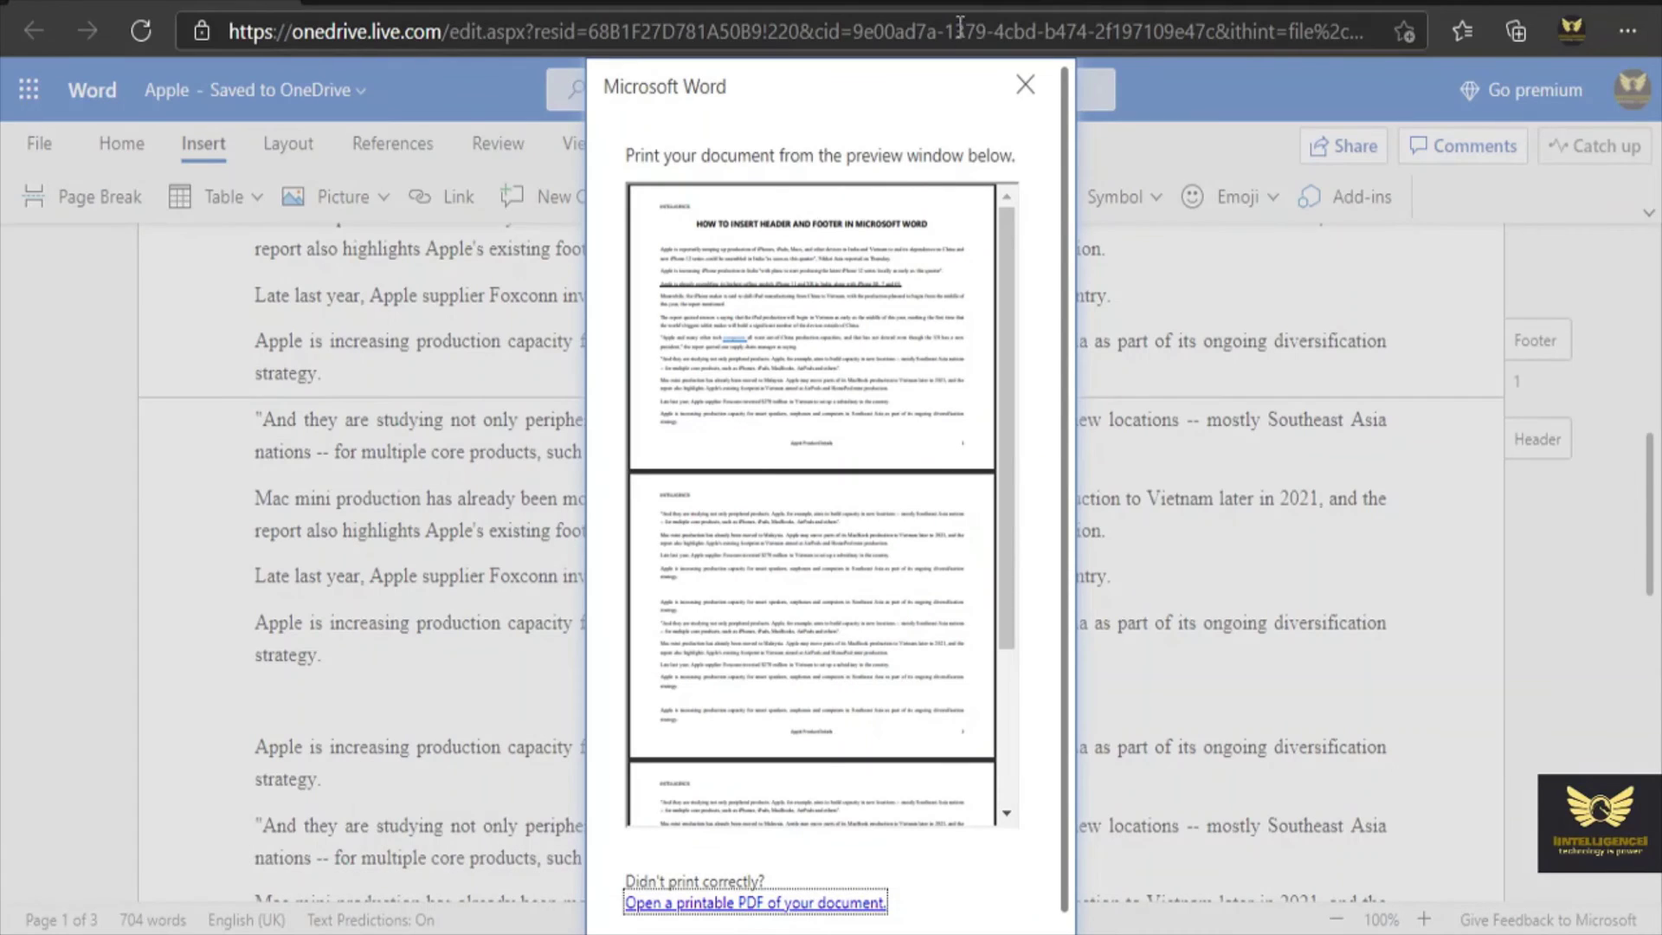
scroll(883, 530, "up", 10)
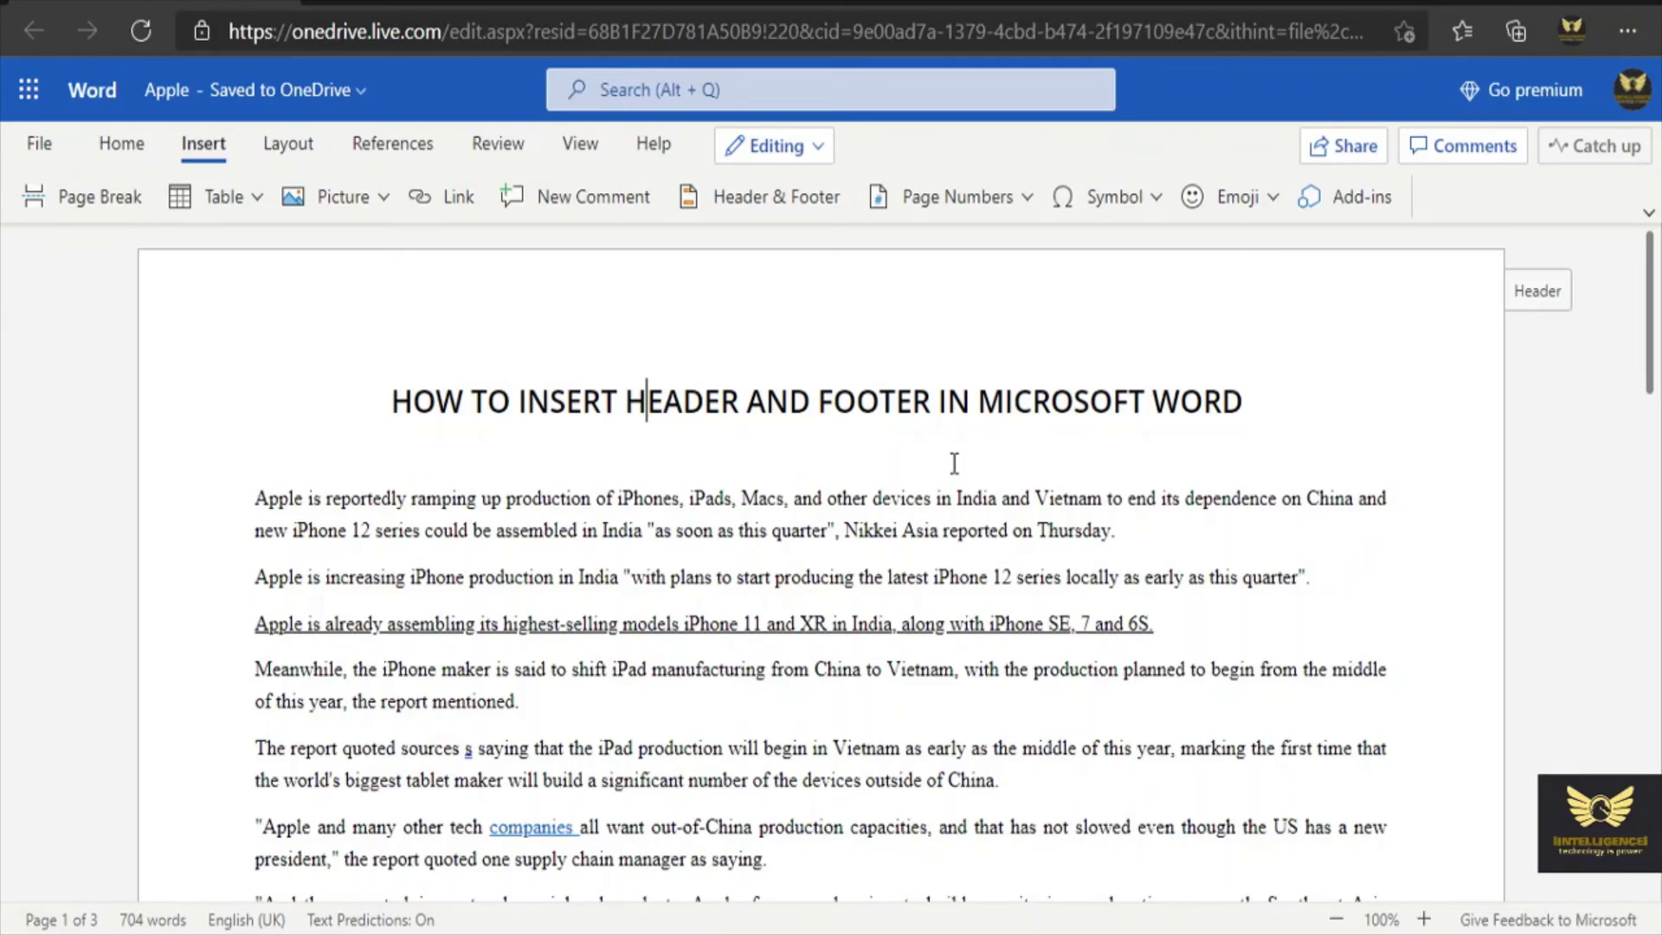
scroll(956, 466, "down", 20)
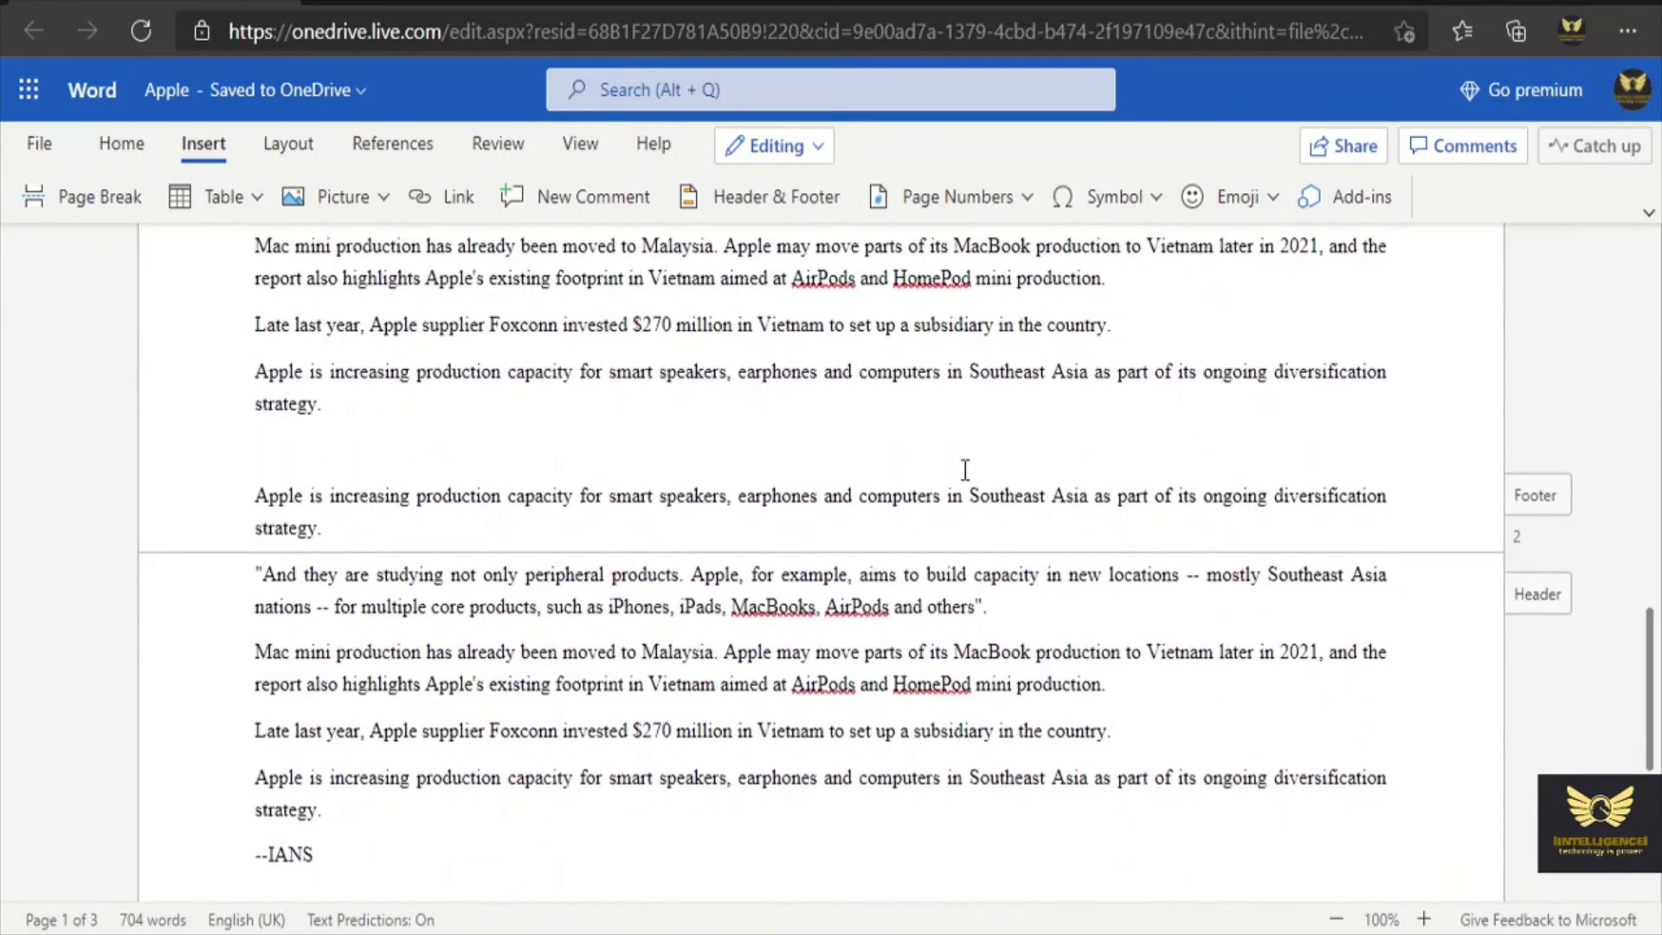
scroll(965, 470, "up", 20)
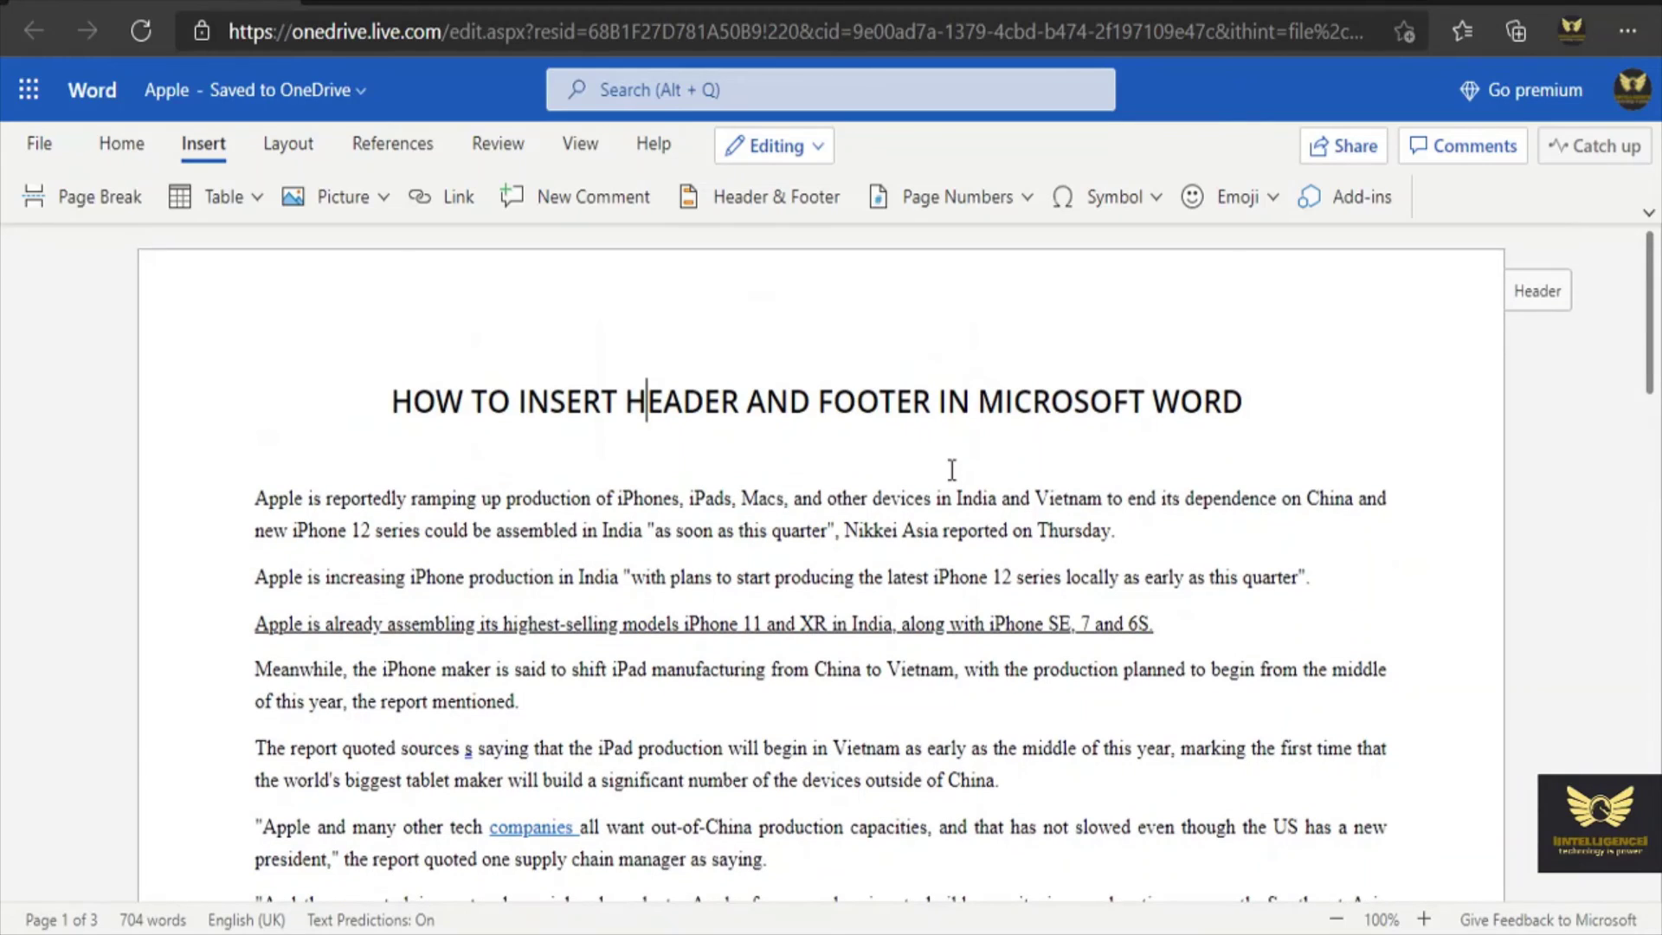